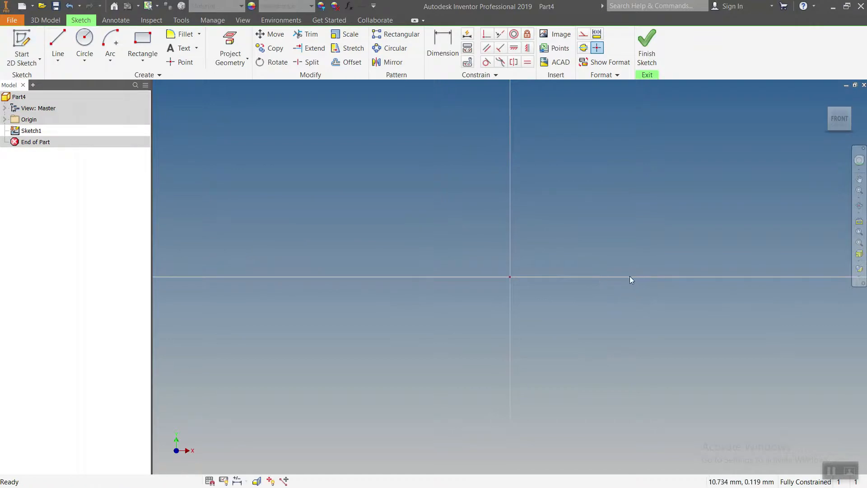
Sketch a closed stepped profile with lines, about 14.6 mm high, with its base on the horizontal axis and a central notch in its upper edge
click(58, 43)
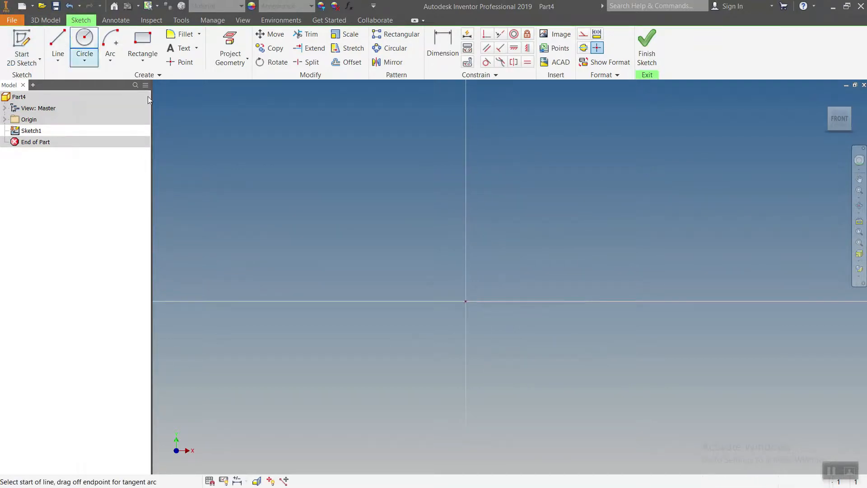
click(268, 301)
click(632, 301)
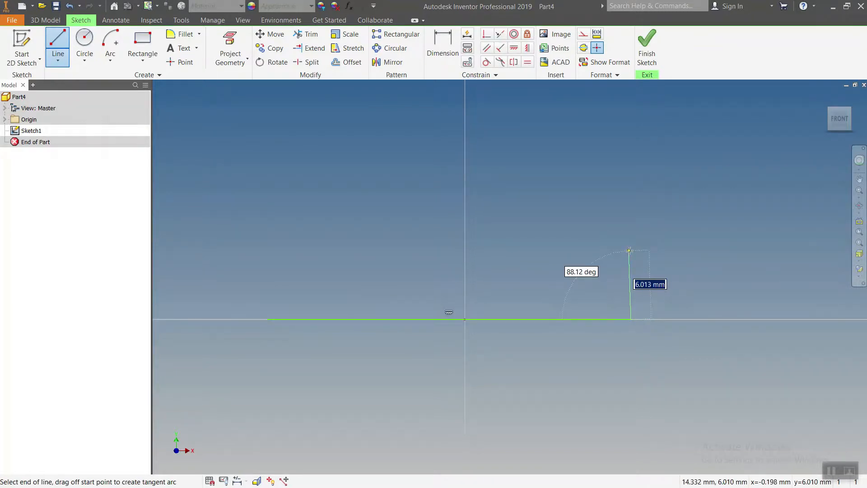
click(631, 273)
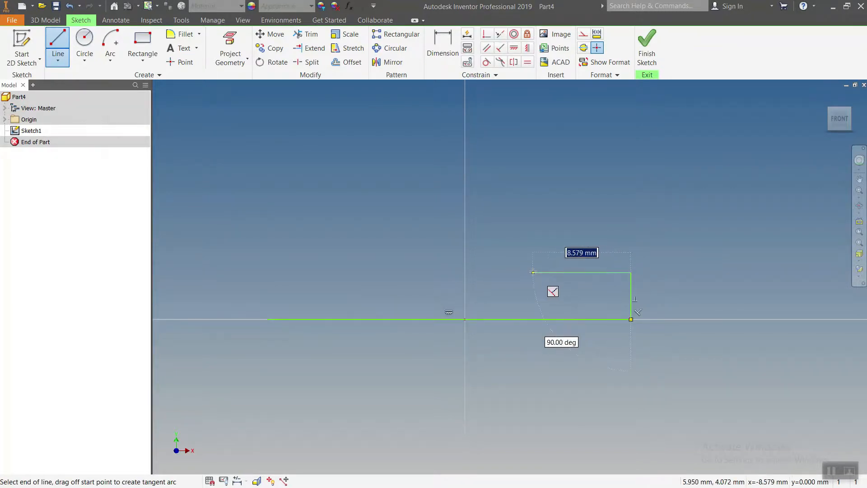
click(533, 272)
click(532, 153)
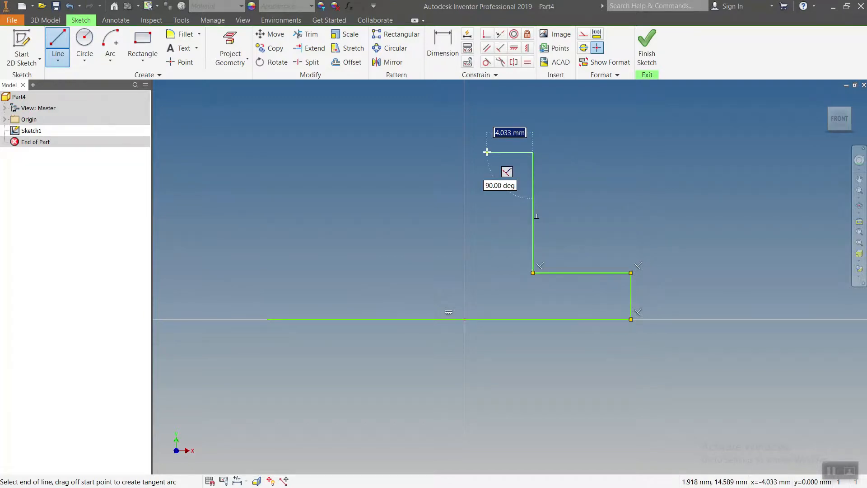
click(511, 152)
click(512, 194)
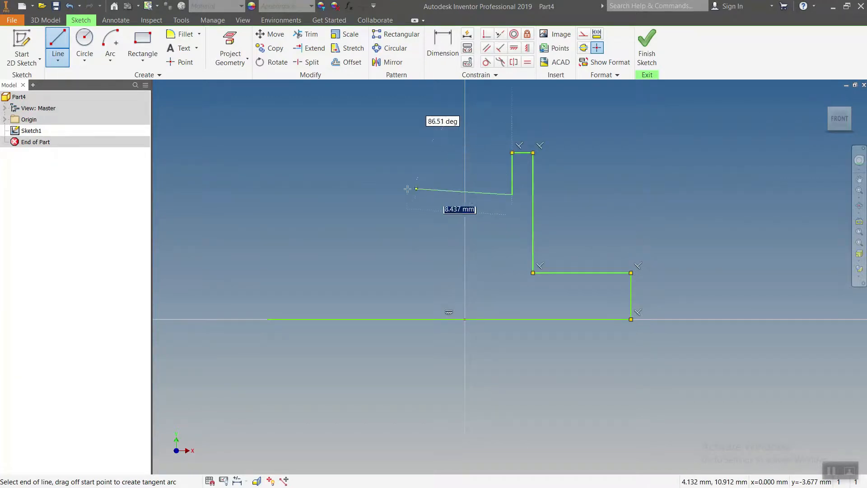
click(420, 194)
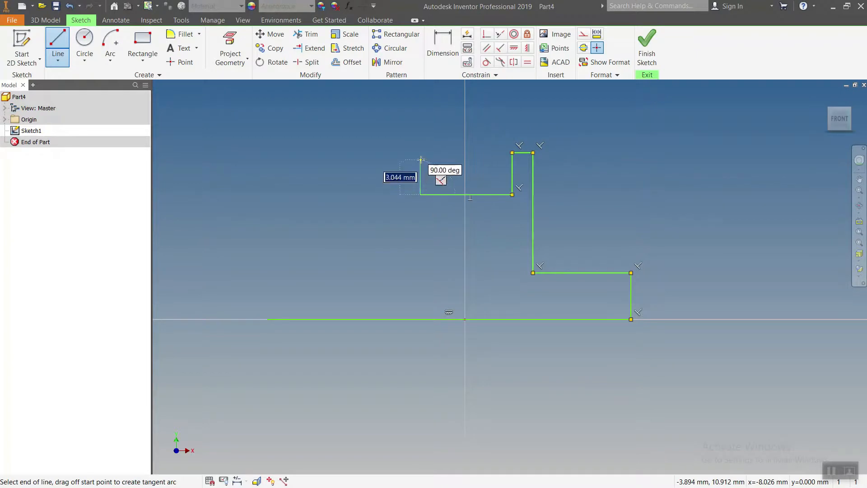
click(421, 153)
click(394, 153)
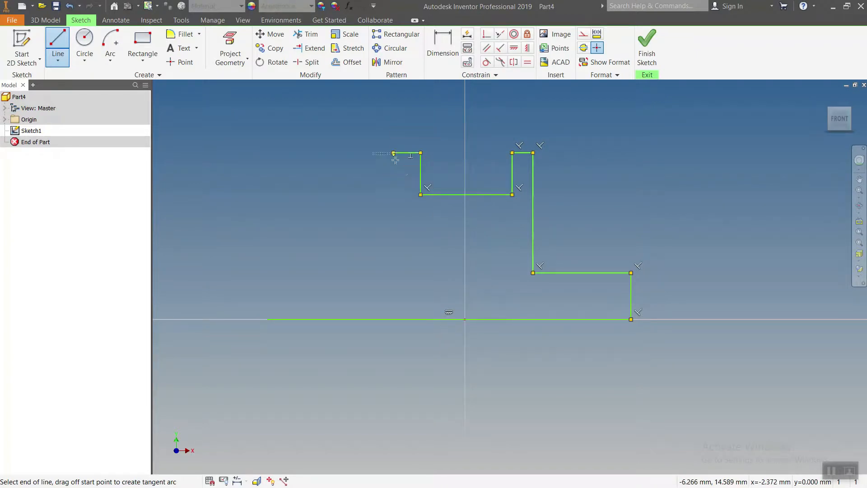
click(394, 285)
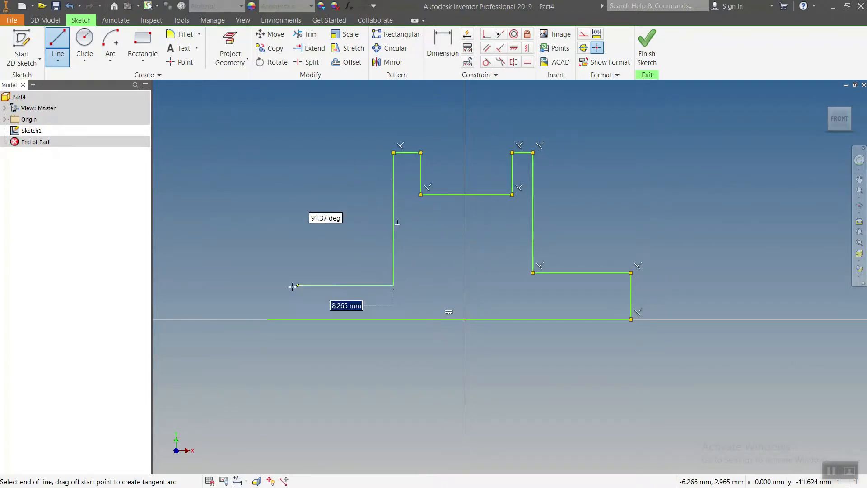
click(267, 285)
click(267, 319)
middle_drag(288, 307, 280, 303)
key(Escape)
Constrain the profile's base line coincident with the sketch origin
click(488, 36)
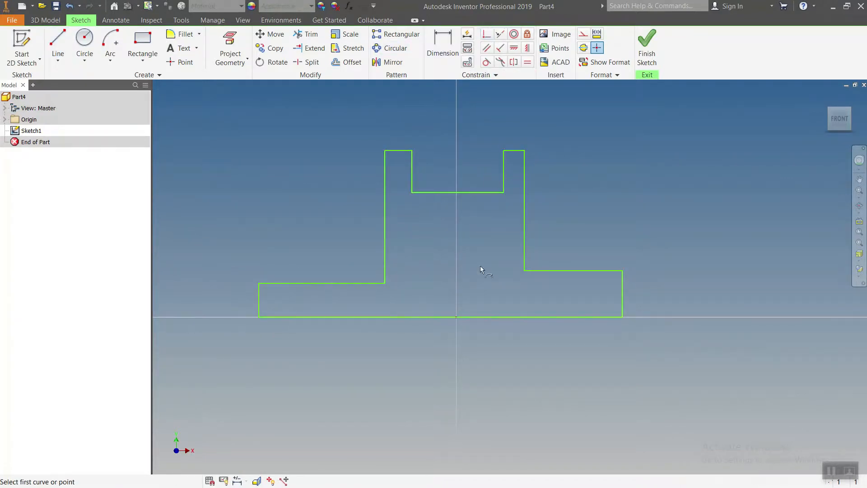
click(456, 317)
middle_drag(468, 298, 458, 300)
key(Escape)
Project the YZ Plane into the sketch and convert the projected vertical line to construction geometry
click(5, 119)
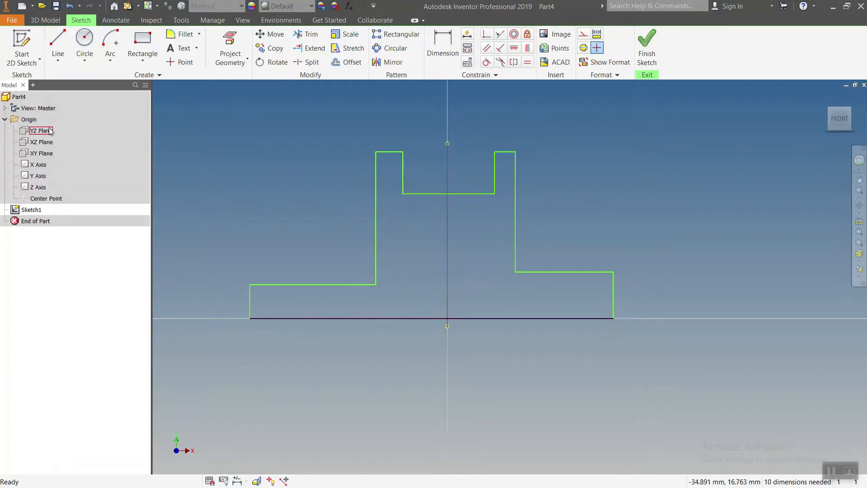
click(229, 50)
middle_drag(473, 129, 469, 153)
key(Escape)
click(445, 254)
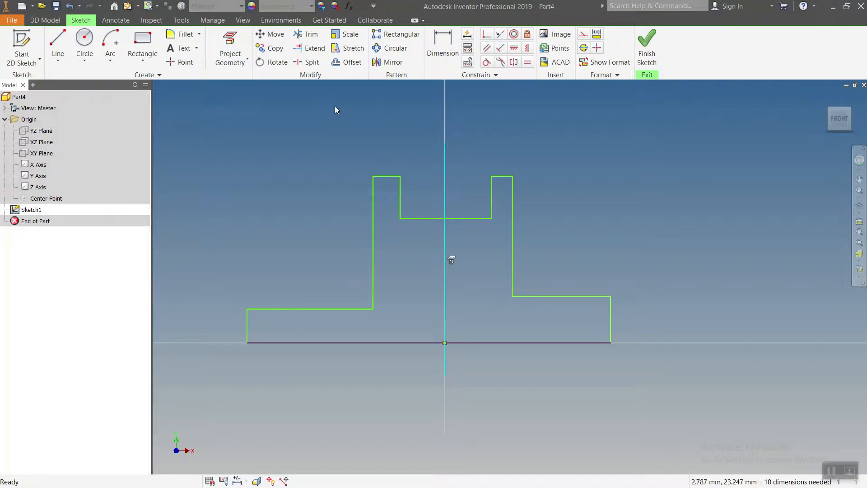
click(583, 36)
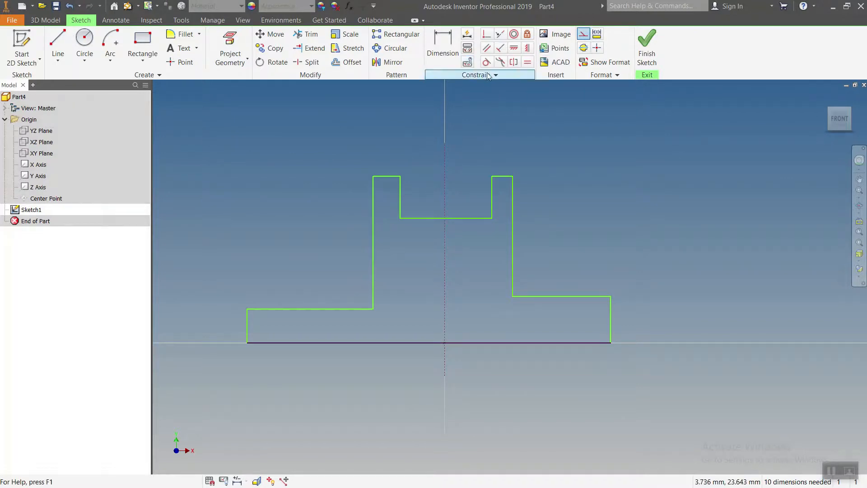
Make the notch's two vertical walls symmetric about the vertical construction line
click(513, 62)
click(401, 194)
click(491, 194)
click(446, 192)
Dimension the width between the notch's two vertical walls as 50 mm
click(442, 45)
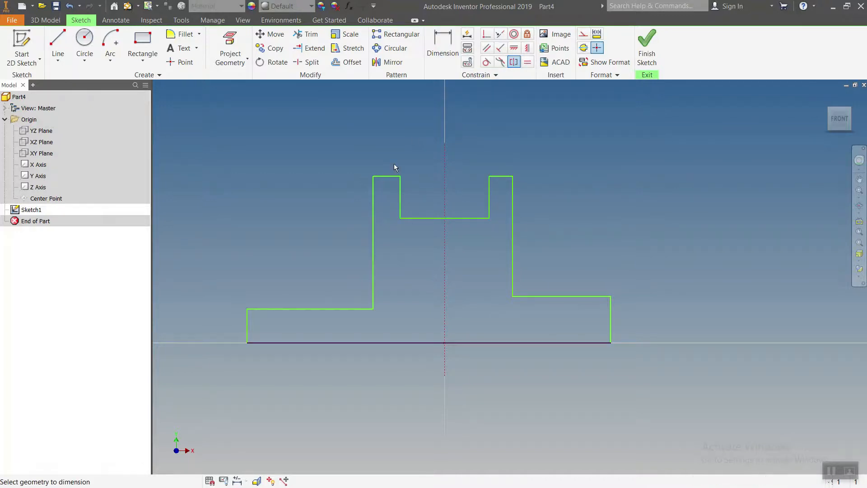
click(399, 186)
click(489, 194)
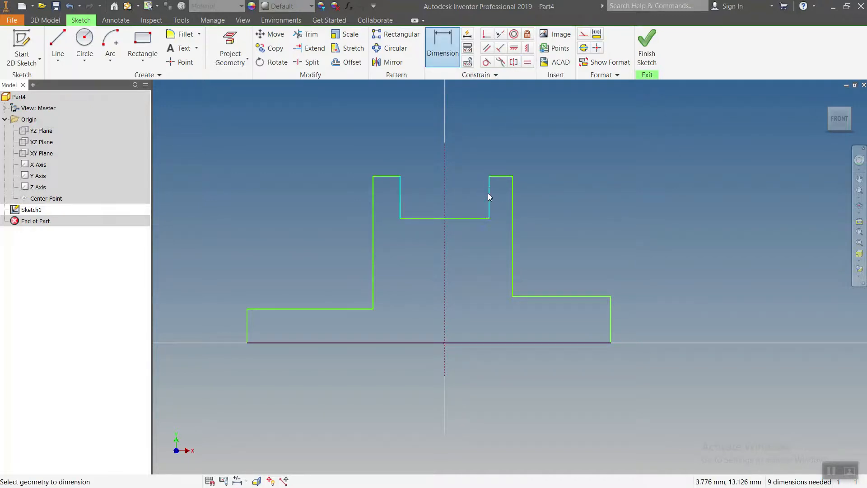
click(474, 123)
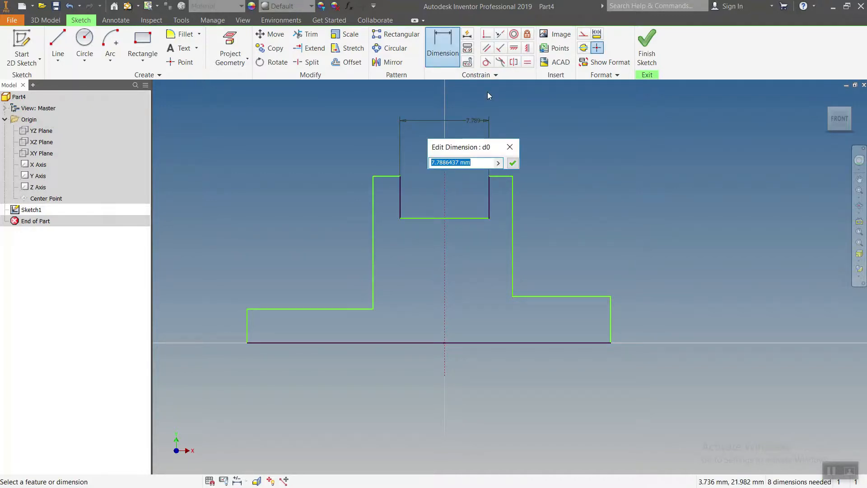
key(Return)
Dimension the profile's overall height from the base line to the upper edge as 75 mm
scroll(489, 191, down, 5)
middle_drag(497, 205, 463, 273)
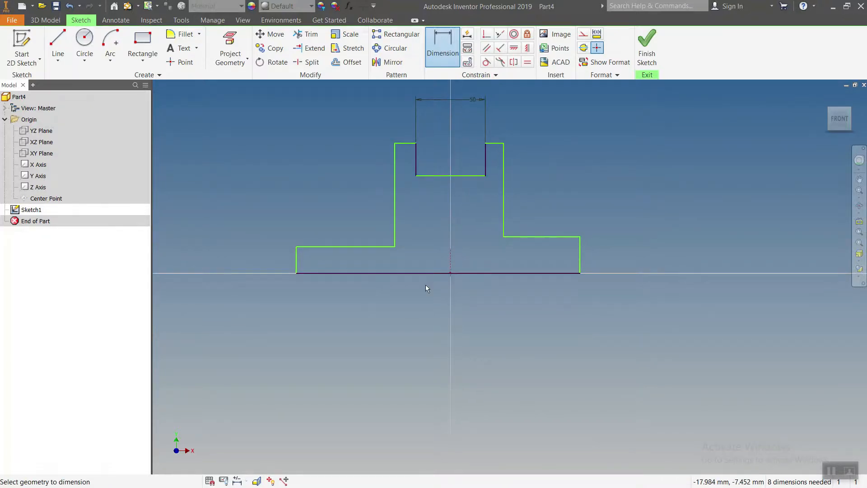
click(366, 274)
click(404, 144)
click(210, 194)
text(75)
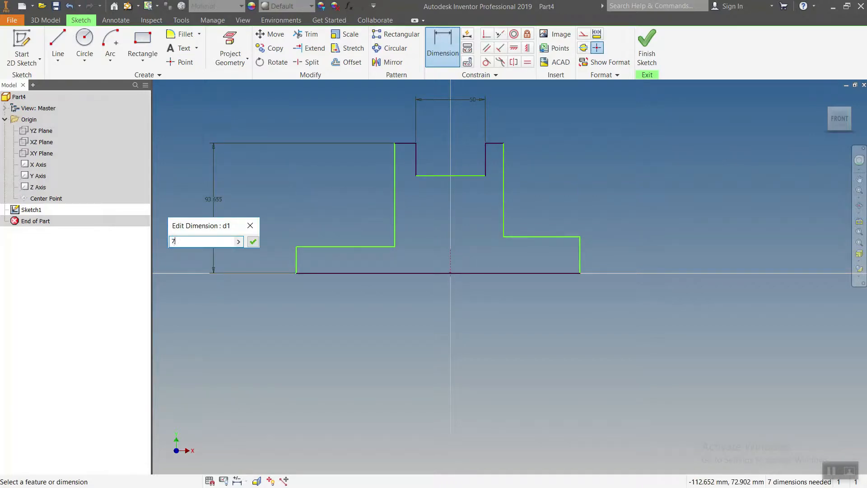
key(Return)
Dimension the height from the base line to the notch floor as 65 mm
middle_drag(541, 164, 569, 169)
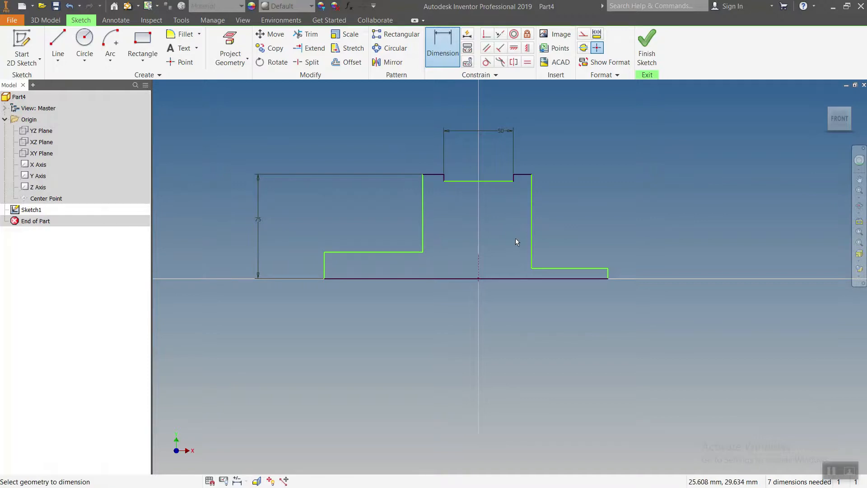
click(500, 183)
click(514, 279)
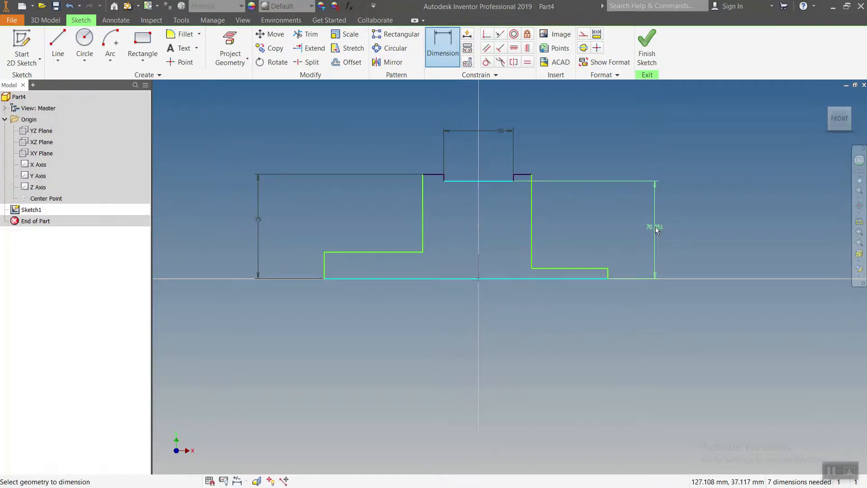
click(656, 230)
text(65)
key(Return)
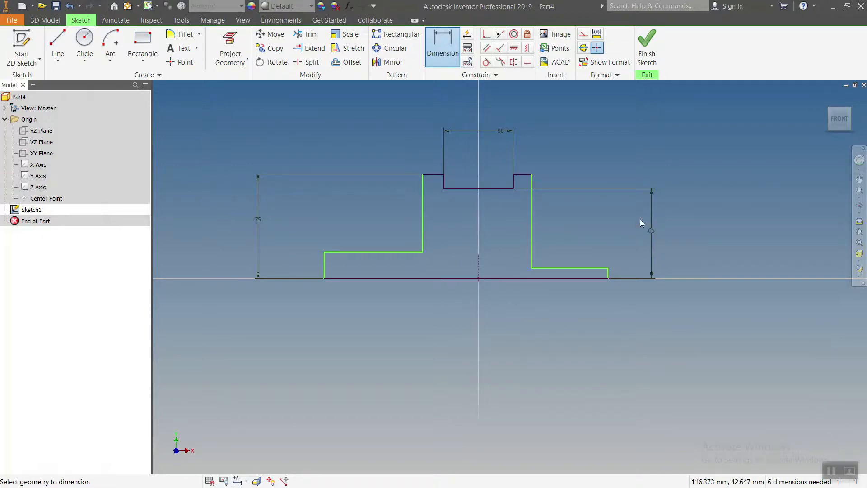
Dimension the width of the lip to the right of the notch as 10 mm
middle_drag(641, 218, 640, 219)
middle_drag(569, 195, 562, 210)
click(525, 198)
click(507, 196)
click(520, 147)
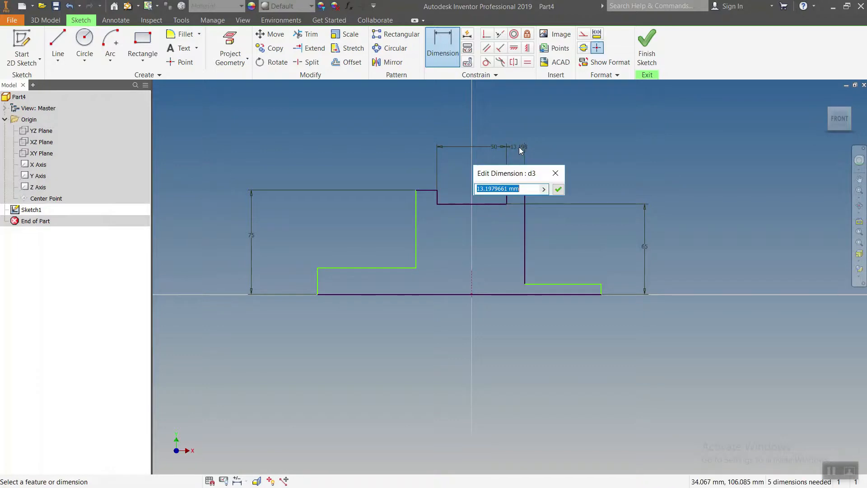
text(10)
key(Return)
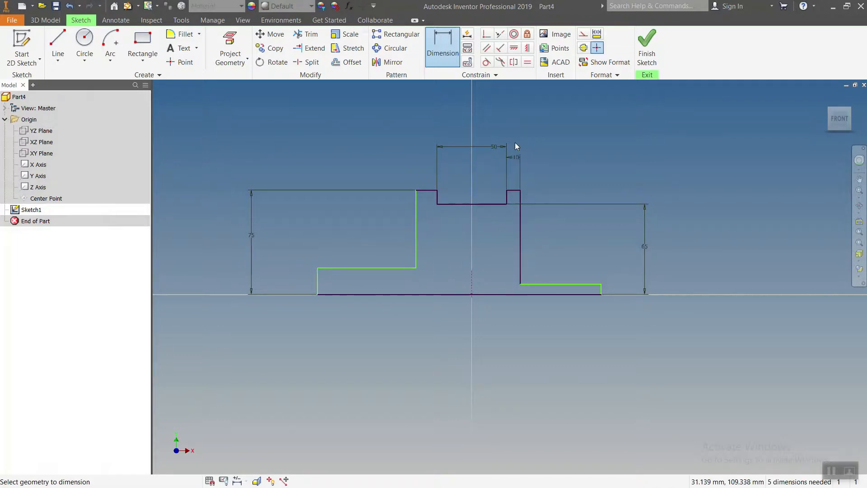
Dimension the left lip's width by linking it to the right lip's 10 mm dimension
click(437, 196)
click(416, 199)
click(419, 158)
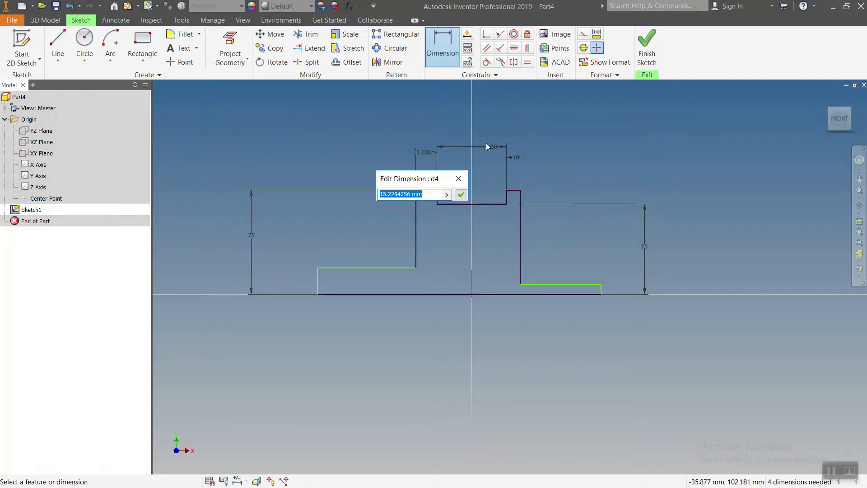
click(515, 157)
key(Return)
Dimension the right flange's height above the base line as 25 mm
middle_drag(618, 240, 579, 226)
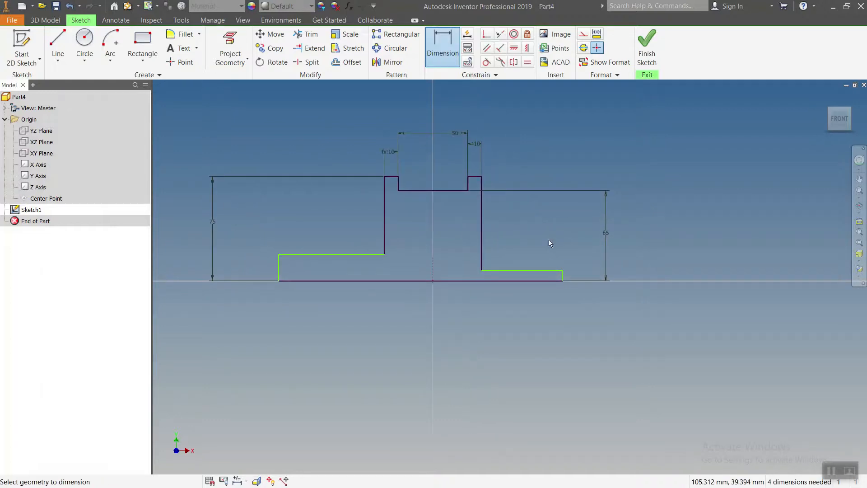
click(517, 271)
click(533, 280)
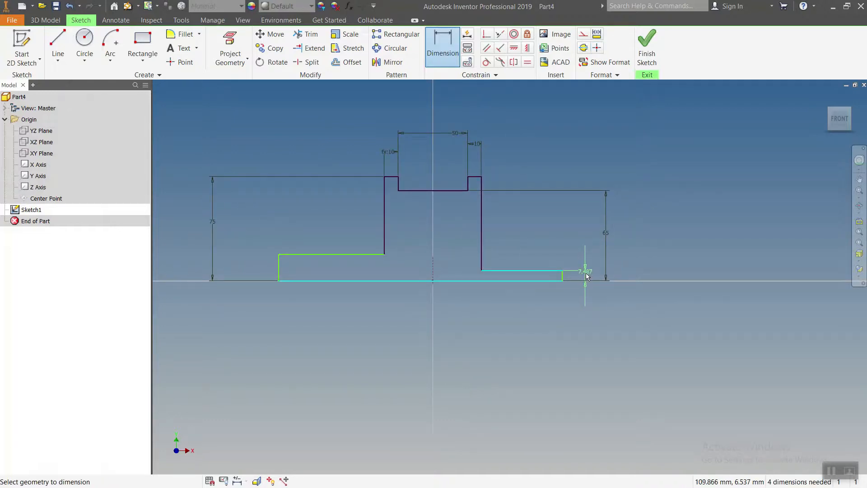
click(586, 276)
text(25)
key(Return)
Dimension the left flange's height above the base line as 15 mm
click(356, 255)
click(340, 281)
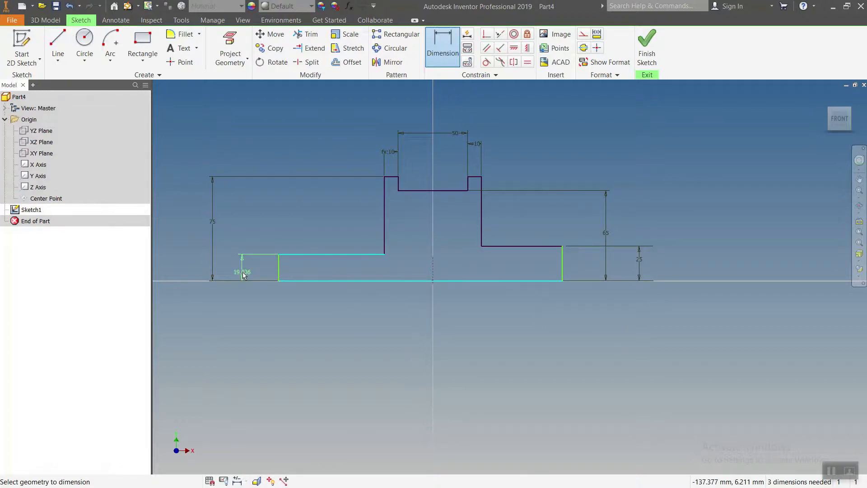
click(243, 272)
text(15)
key(Return)
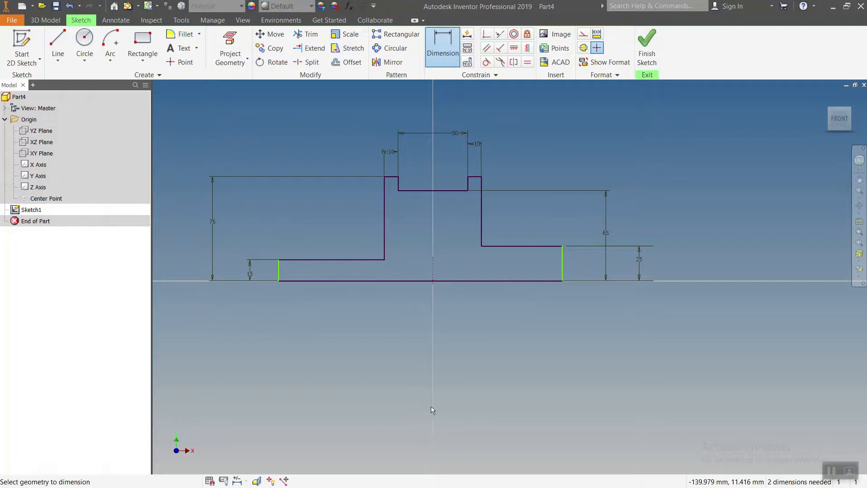
Dimension the left flange's length from its outer end to the upright wall as 40 mm
middle_drag(460, 395, 477, 416)
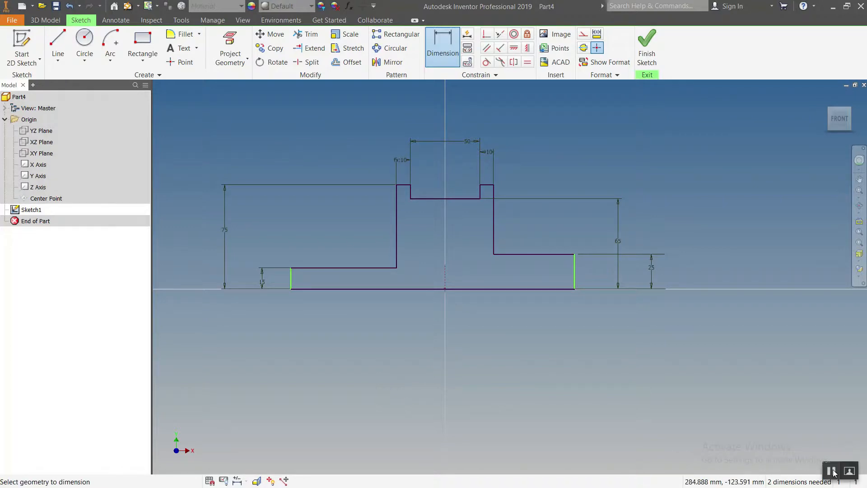
click(292, 285)
click(397, 213)
click(330, 152)
text(40)
key(Return)
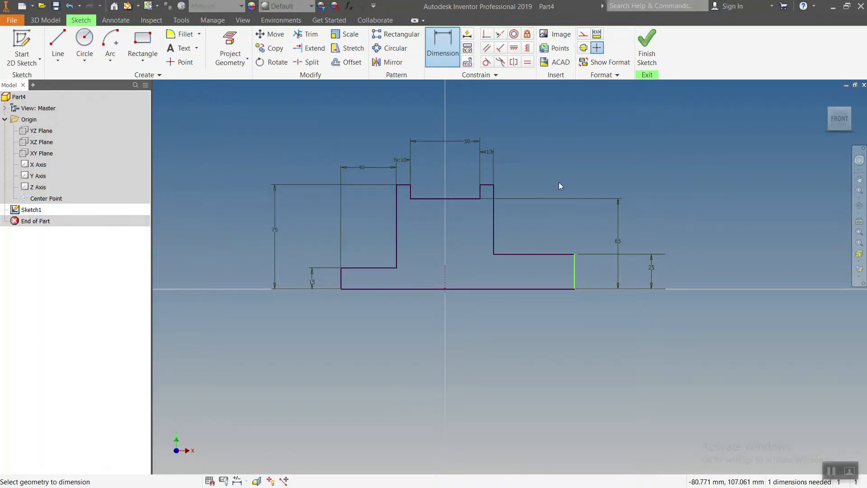
Dimension the right flange's length from the upright wall to its outer end as 50 mm
click(492, 217)
click(572, 268)
click(543, 170)
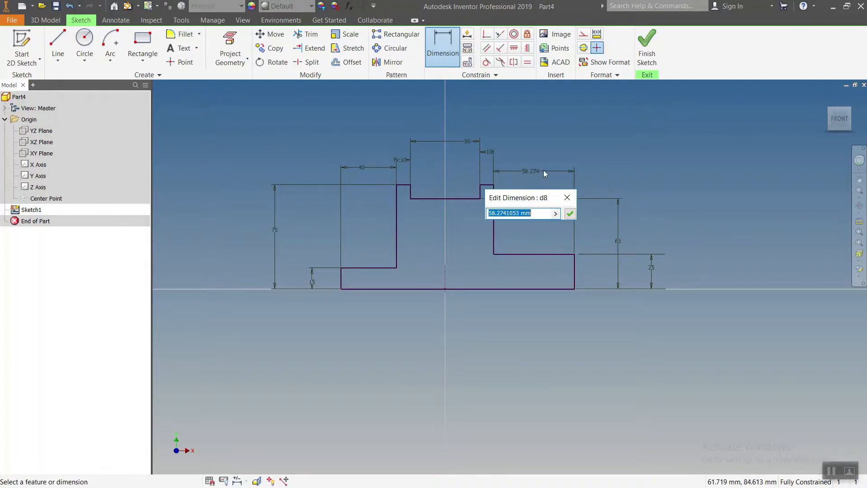
text(50)
key(Return)
Extrude the dimensioned profile 60 mm into a new solid
middle_drag(580, 149, 596, 162)
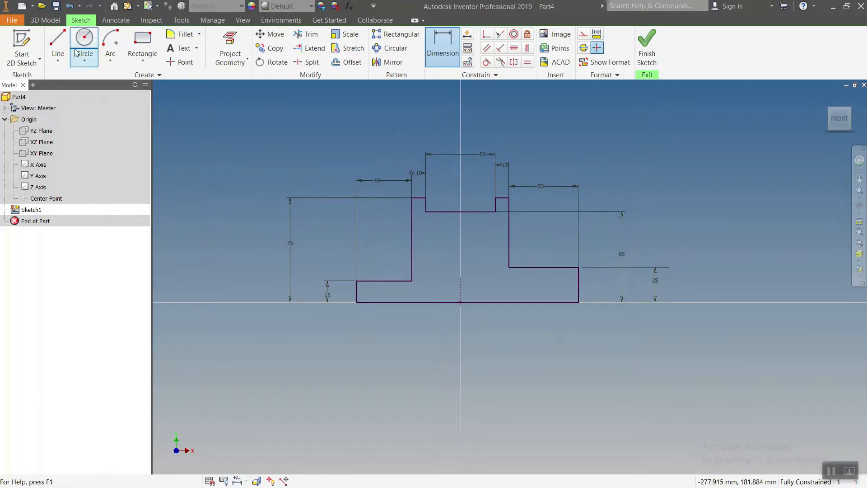
click(45, 20)
click(58, 45)
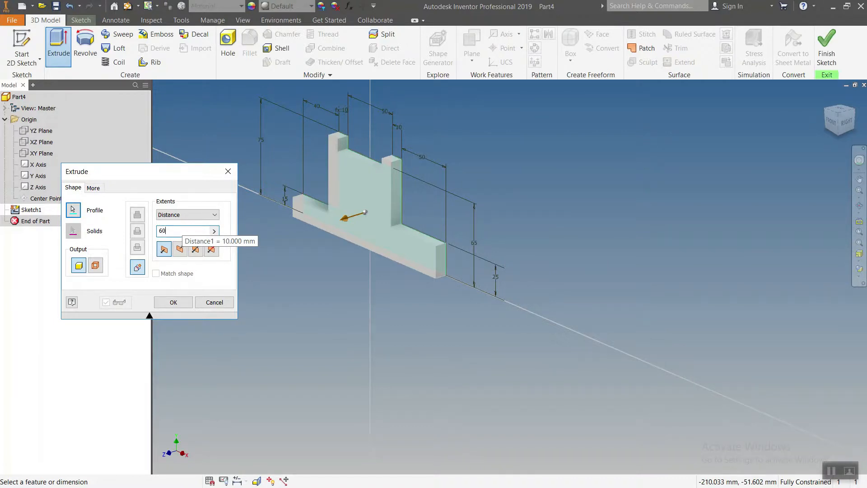
key(Return)
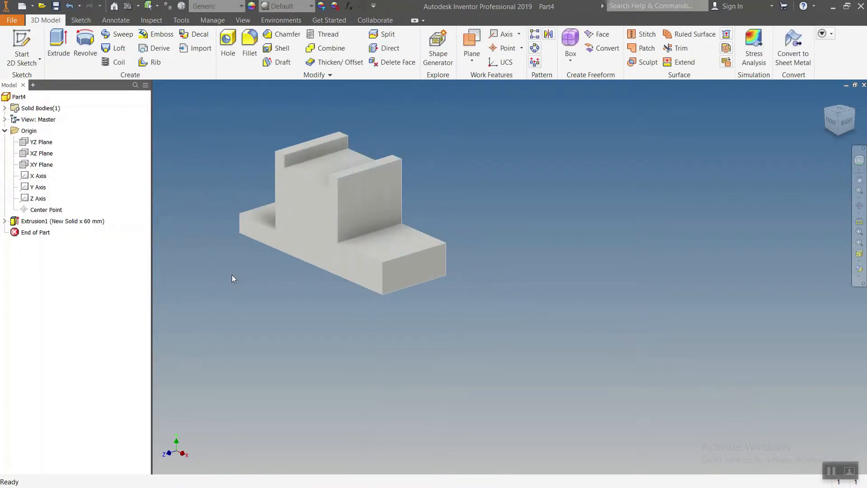
Start a new 2D sketch on the front face of the extruded body
middle_drag(263, 276, 346, 286)
scroll(315, 283, up, 3)
click(21, 50)
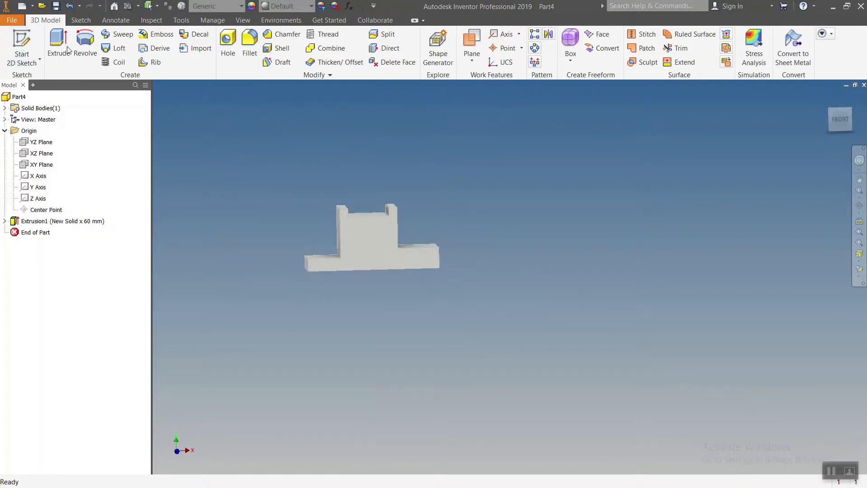
click(375, 233)
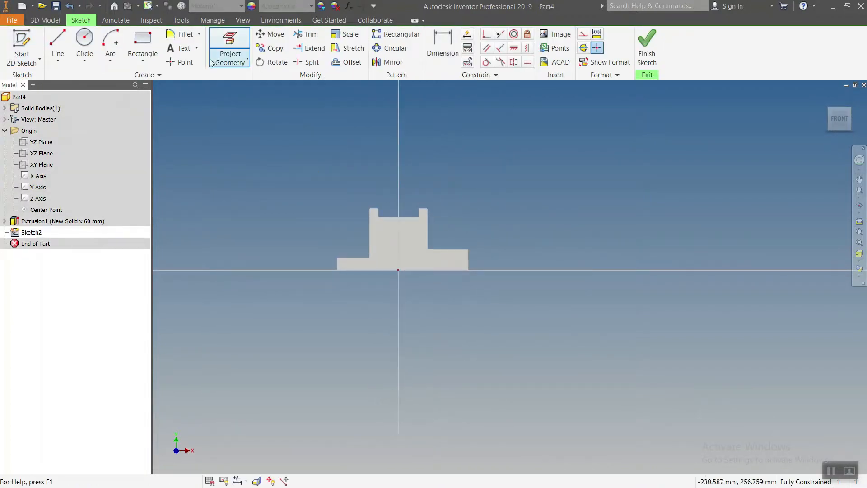
Project the front face's outline into the sketch and convert the projected lines to construction geometry
click(240, 48)
click(397, 243)
scroll(420, 226, down, 3)
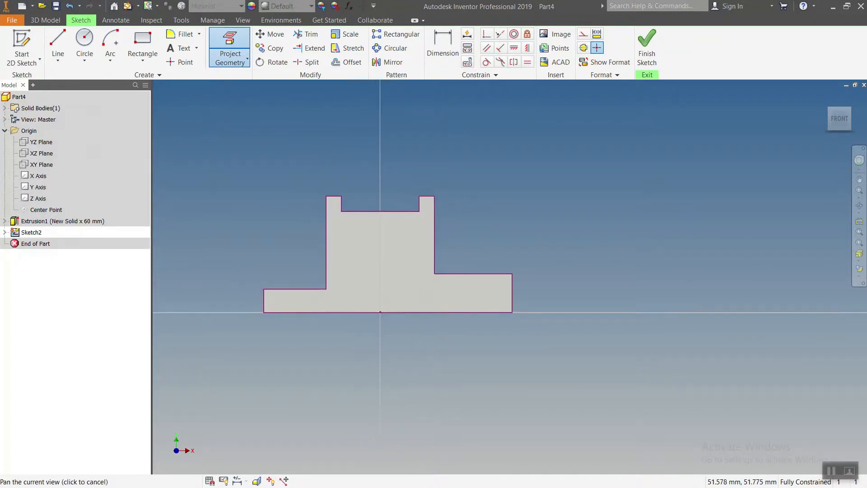
drag(232, 158, 635, 365)
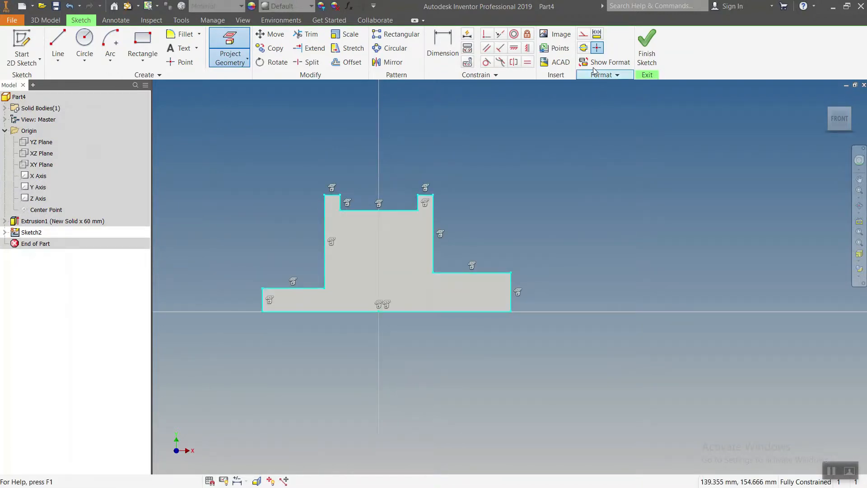
click(583, 34)
middle_drag(525, 172, 541, 179)
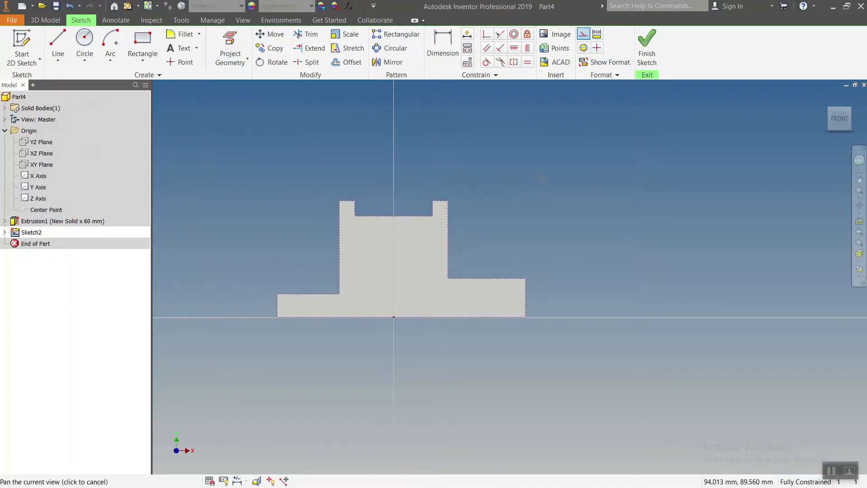
Sketch a rectangle about 36 mm high down from the notch floor's left corner, making its right edge collinear with the notch's right wall
click(142, 45)
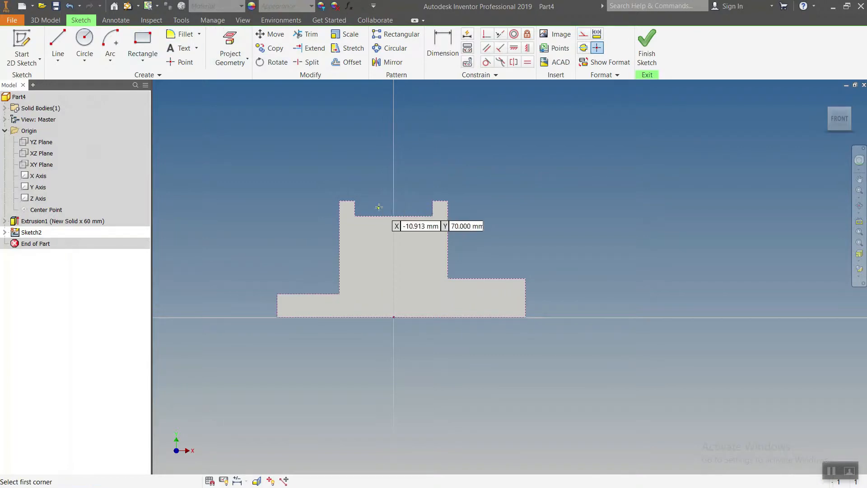
click(356, 216)
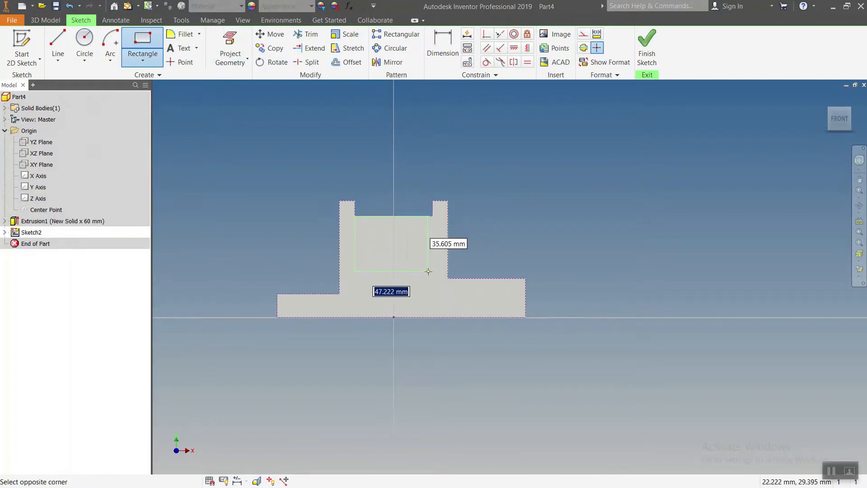
click(429, 271)
click(499, 34)
click(430, 226)
click(433, 209)
key(Escape)
Dimension the rectangle's lower edge 35 mm above the base line and finish the sketch
key(d)
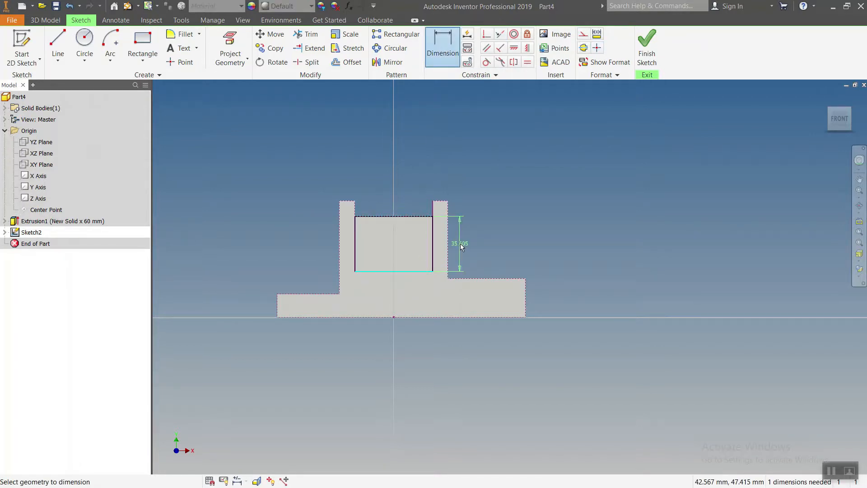
key(Escape)
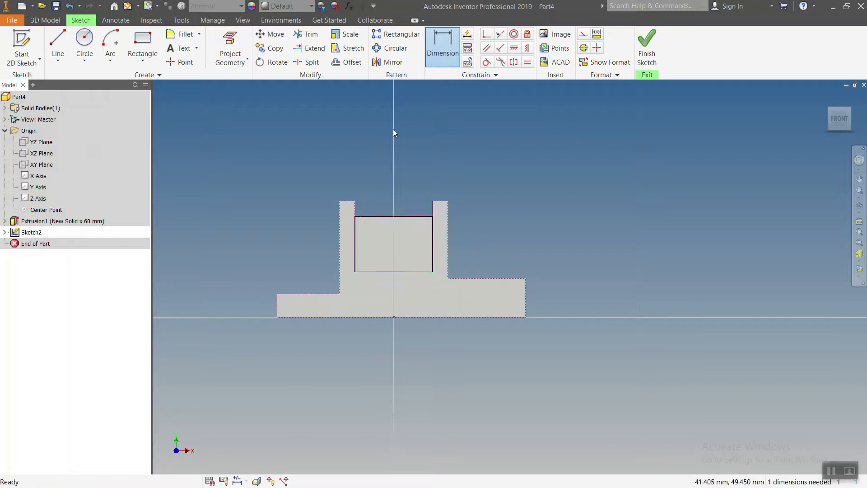
key(d)
click(429, 272)
click(455, 318)
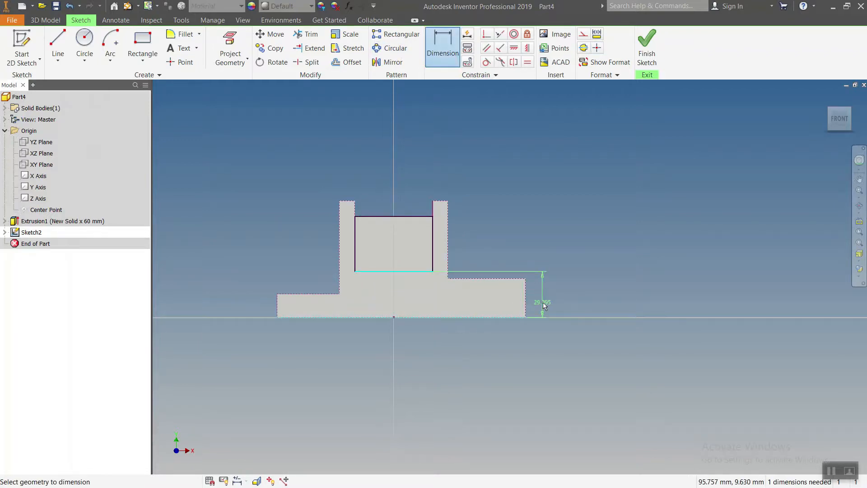
click(543, 302)
text(35)
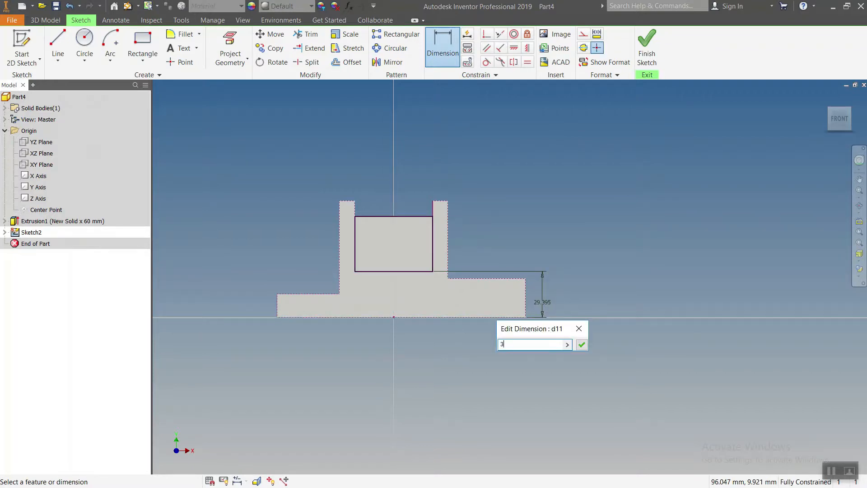
key(Return)
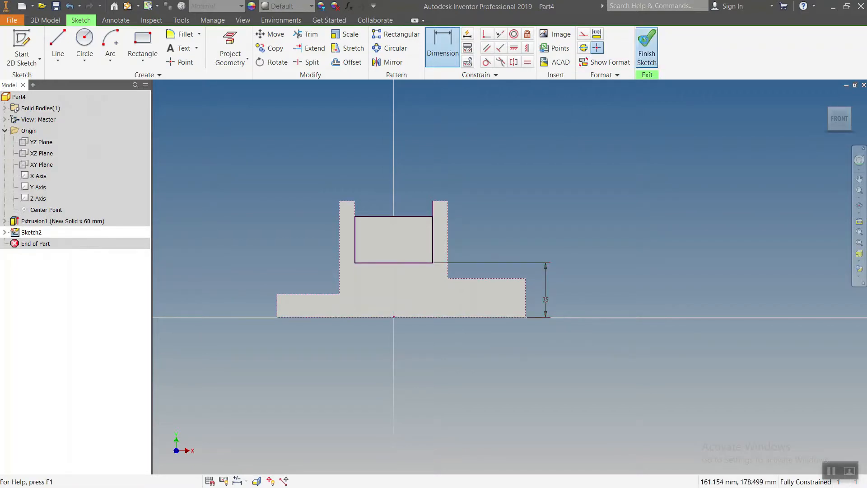
click(647, 45)
Extrude the rectangle as a cut 20 mm deep into the front of the upright
middle_drag(441, 196, 468, 220)
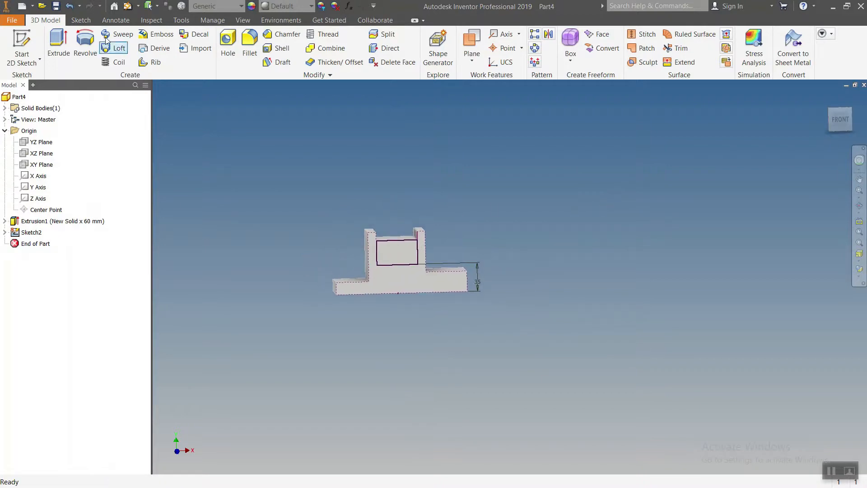
click(58, 45)
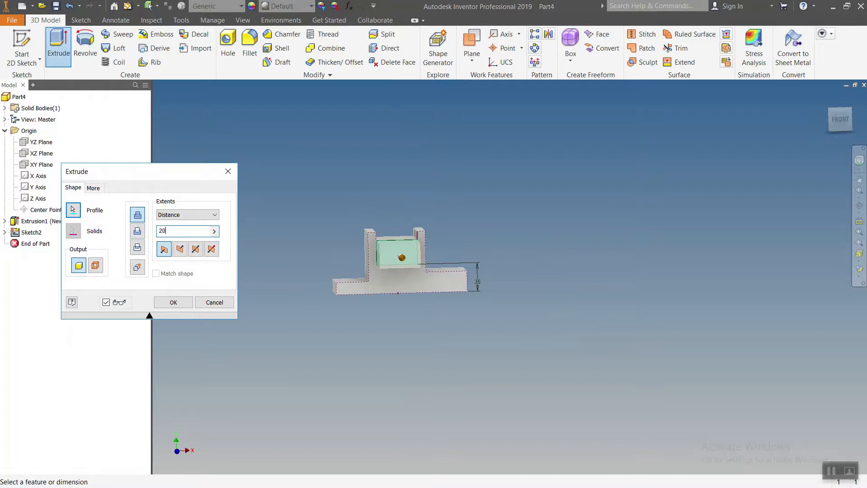
click(139, 232)
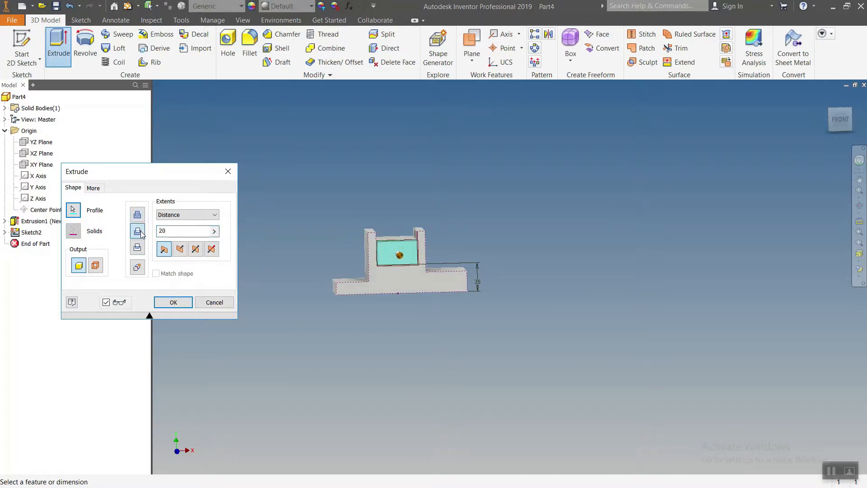
click(180, 253)
middle_drag(318, 263, 392, 325)
scroll(359, 252, down, 4)
click(173, 302)
shift+middle_drag(330, 269, 314, 256)
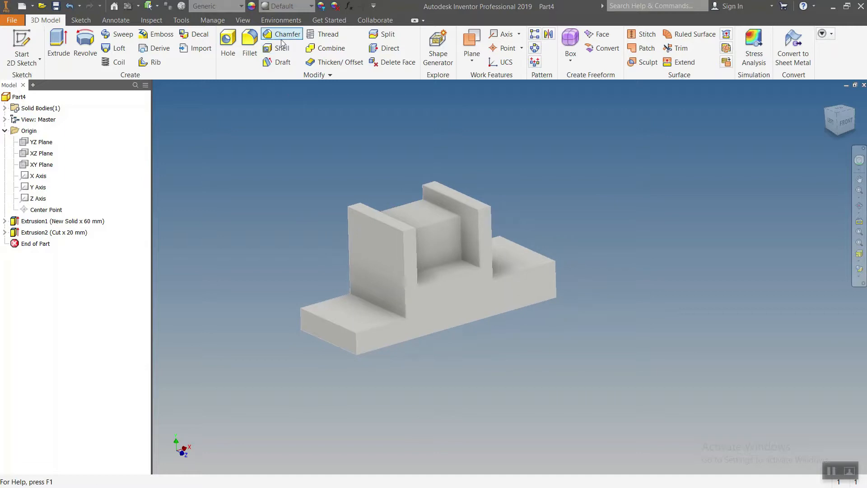
Chamfer the right upright wall's front top edge with the two-distance option, using 20 mm for both distances
click(281, 34)
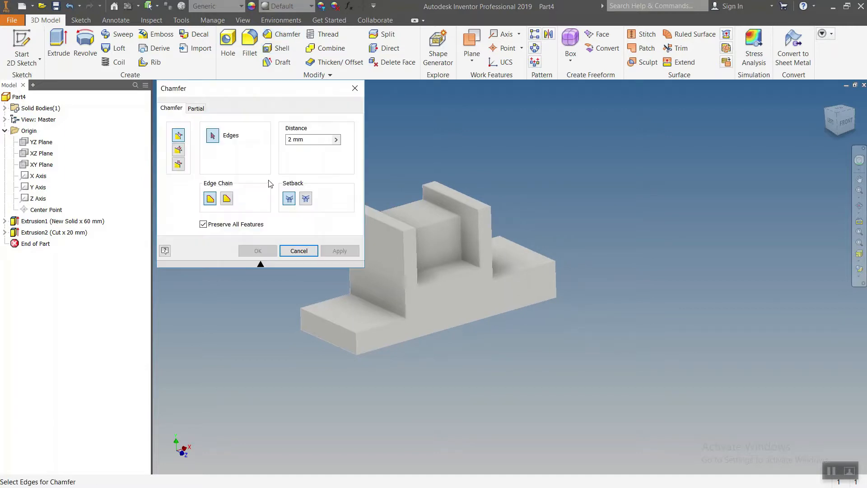
click(179, 164)
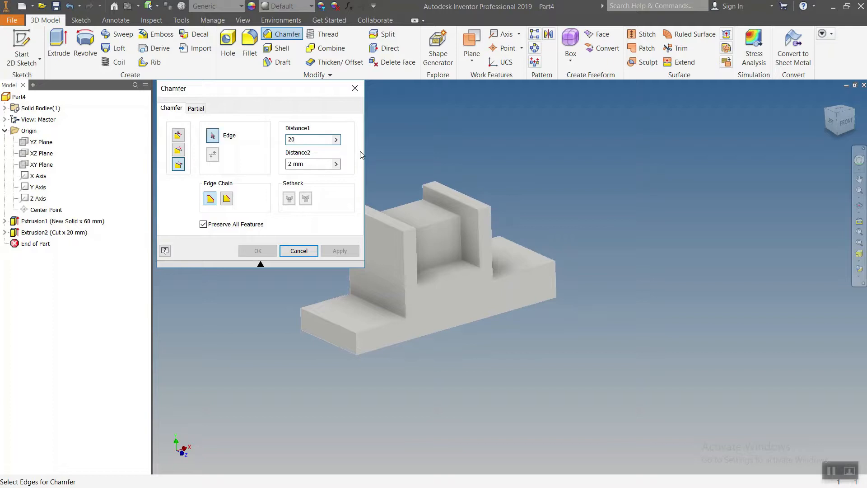
key(Tab)
click(488, 208)
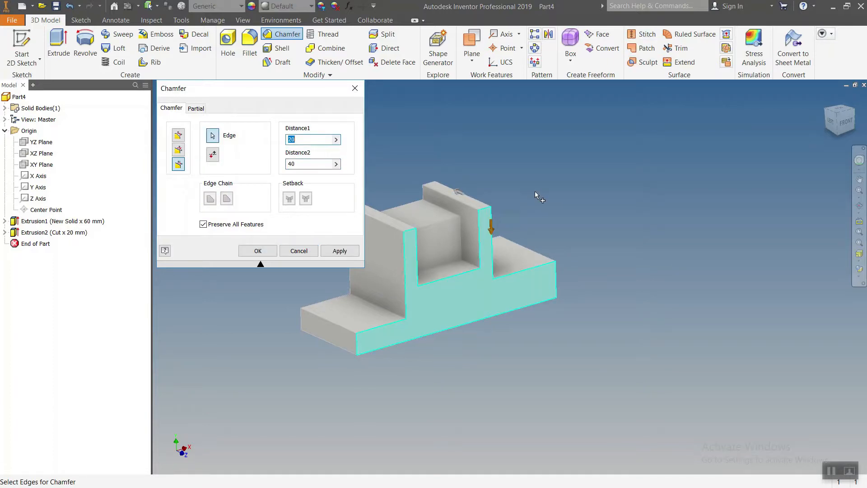
click(213, 155)
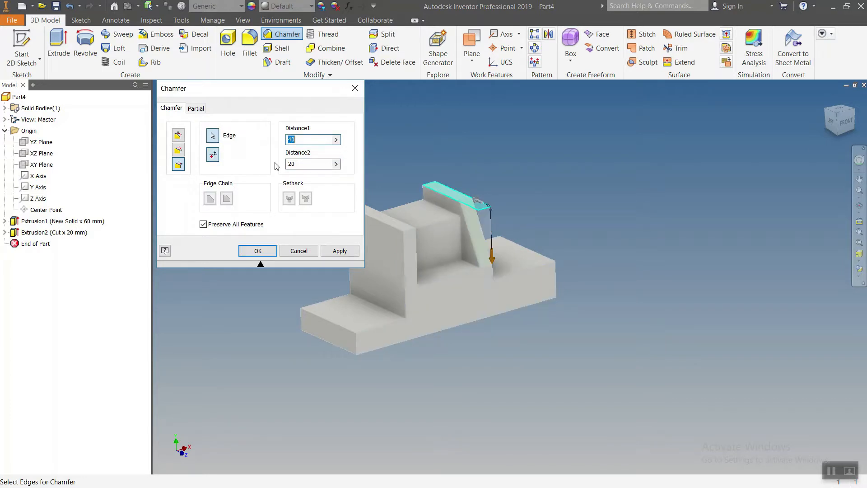
scroll(509, 225, down, 5)
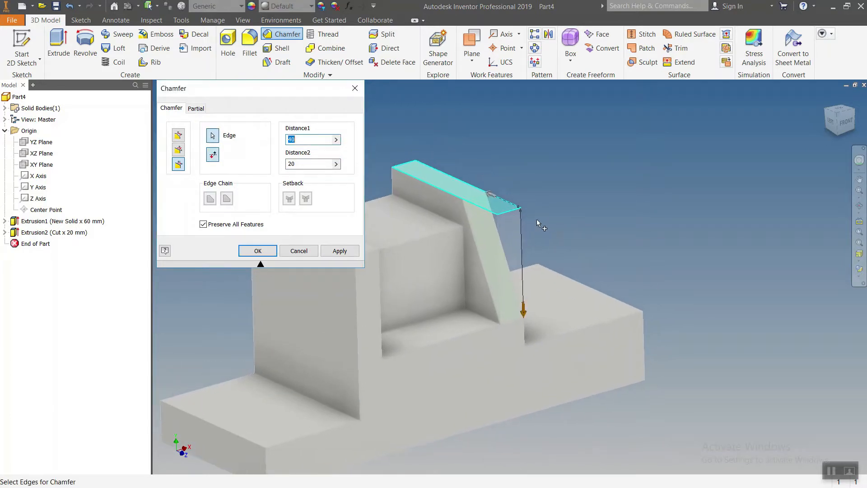
shift+middle_drag(551, 204, 559, 199)
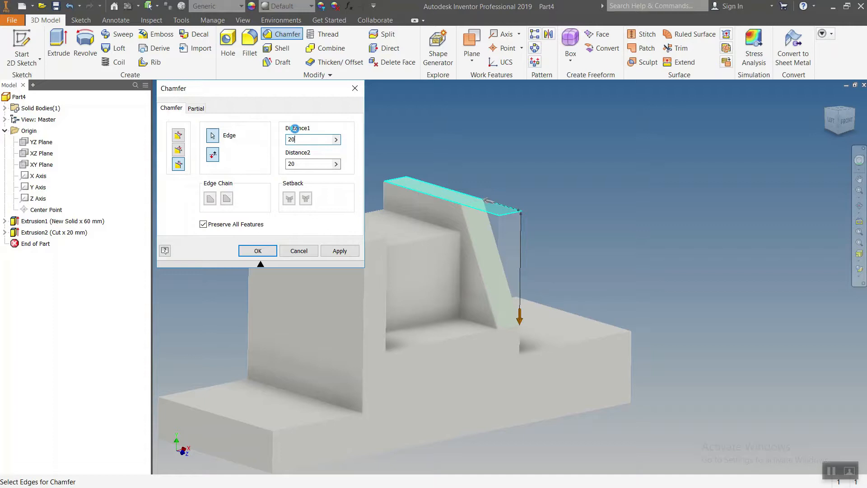
middle_drag(482, 219, 402, 195)
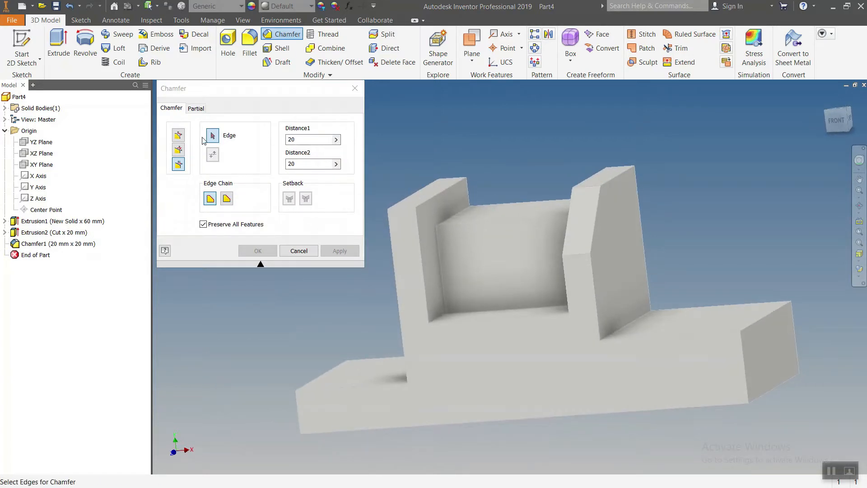
click(301, 139)
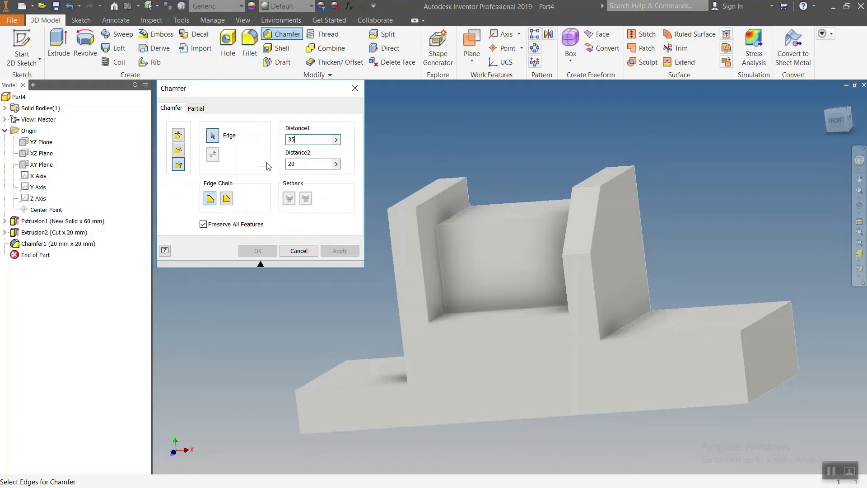
click(306, 165)
click(390, 211)
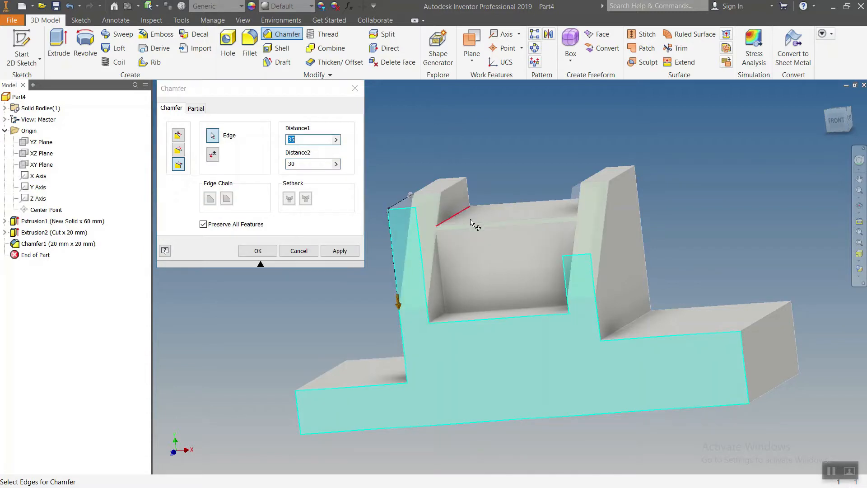
shift+middle_drag(432, 206, 326, 179)
click(303, 163)
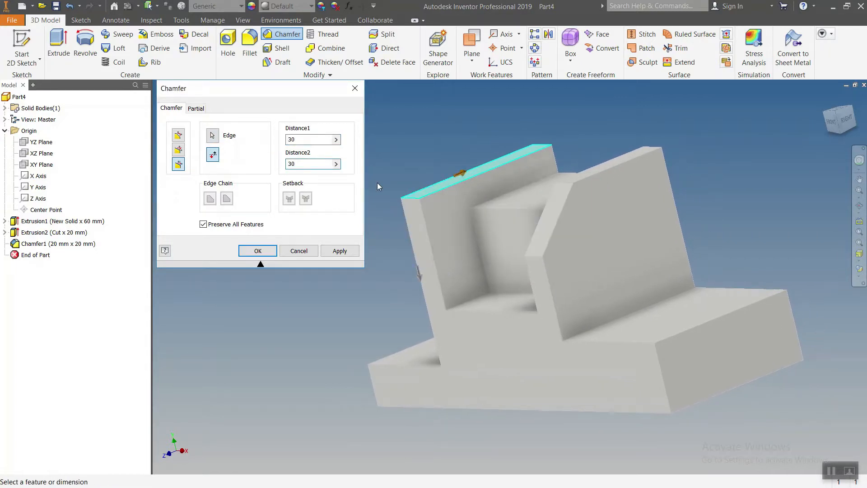
Chamfer the left upright wall's front top edge with a single equal distance of 25 mm
click(179, 136)
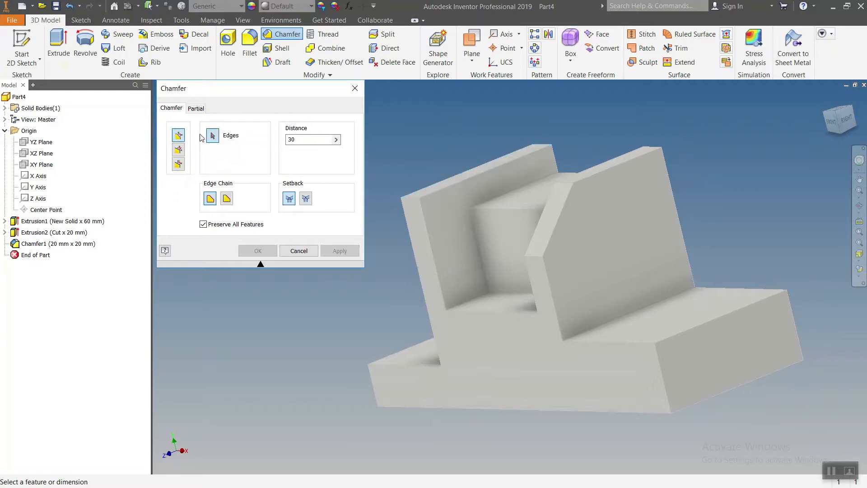
click(412, 197)
mouse_move(398, 180)
middle_down()
mouse_move(411, 169)
mouse_move(386, 176)
middle_up()
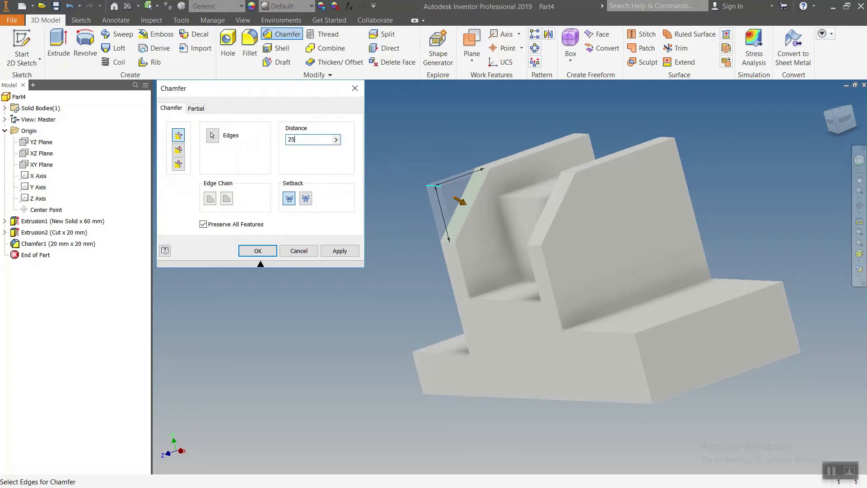
shift+middle_drag(398, 207, 470, 186)
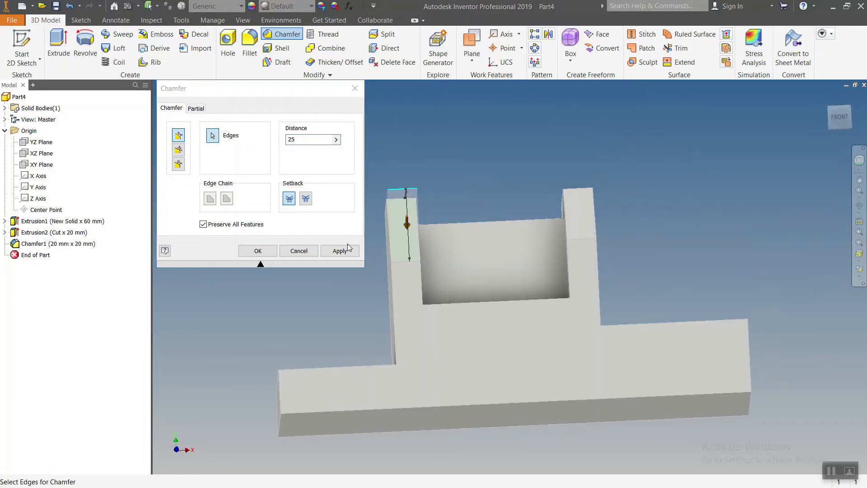
click(341, 251)
shift+middle_drag(361, 235, 440, 225)
key(Escape)
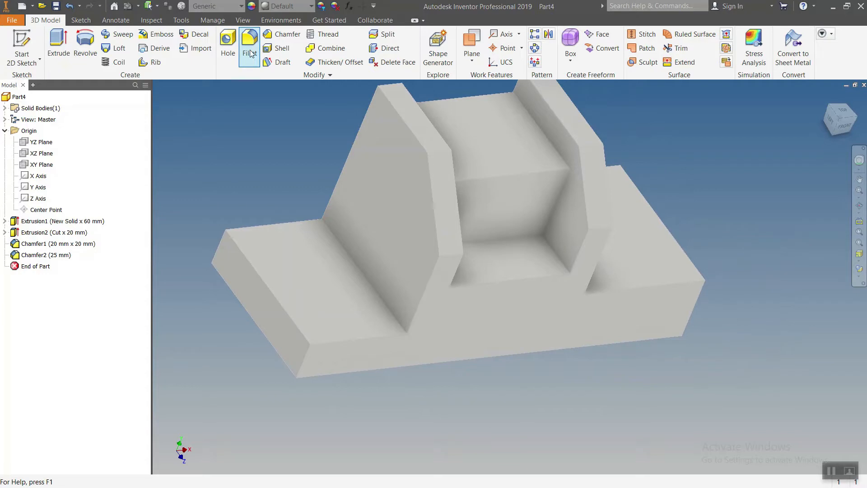
Fillet the four vertical corner edges of the base flanges with a 15 mm radius
click(250, 51)
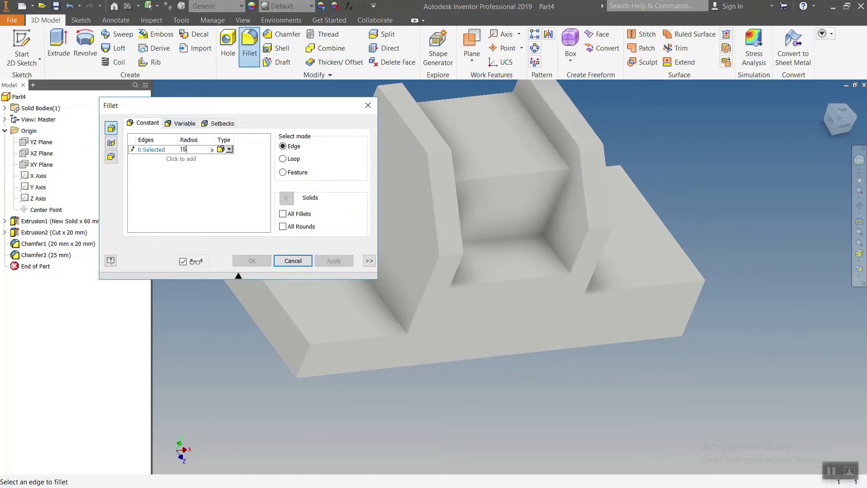
middle_drag(294, 376, 389, 401)
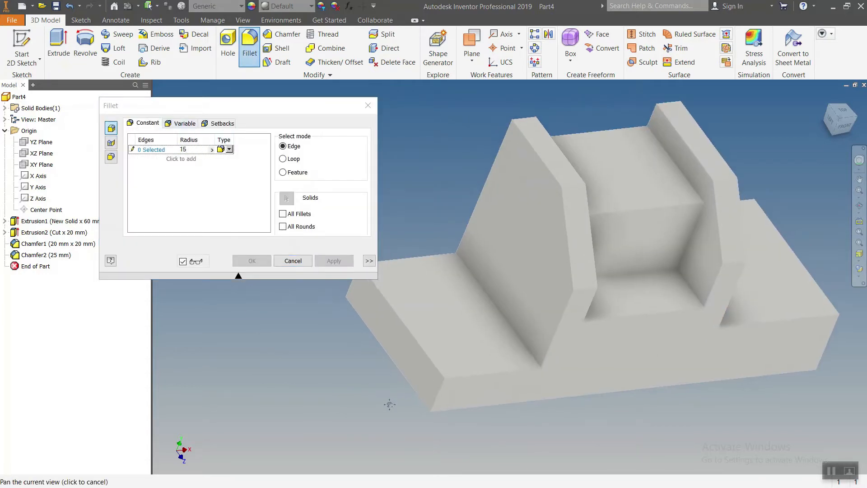
click(350, 289)
click(437, 401)
shift+middle_drag(437, 401, 605, 352)
click(637, 370)
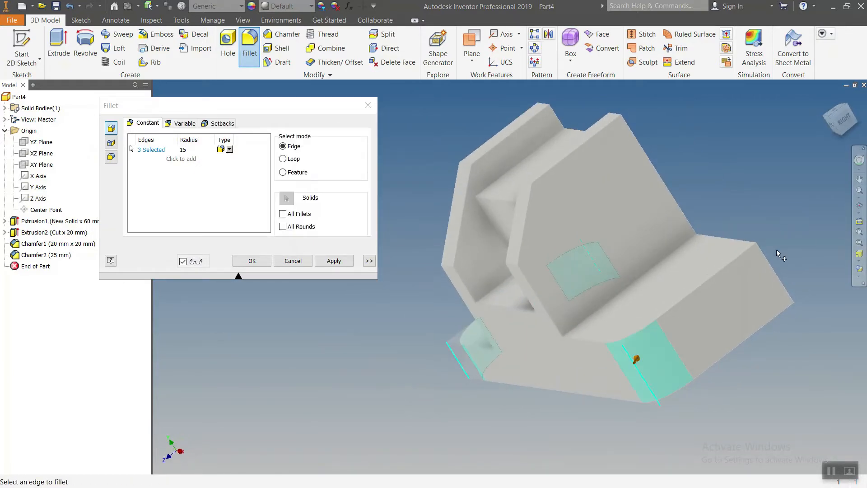
click(774, 266)
shift+middle_drag(775, 266, 563, 251)
click(348, 262)
scroll(551, 315, up, 5)
shift+middle_drag(554, 319, 574, 303)
key(Escape)
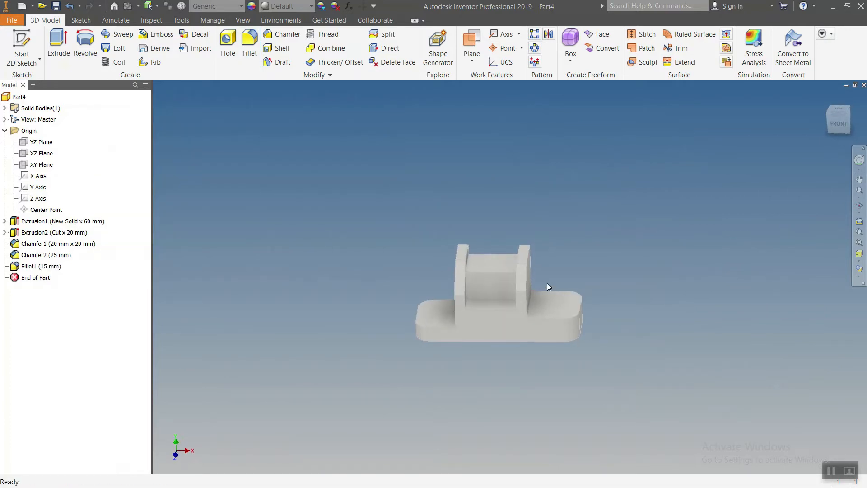
Start a sketch on the right flange's top face and place a point near the middle of it
click(21, 50)
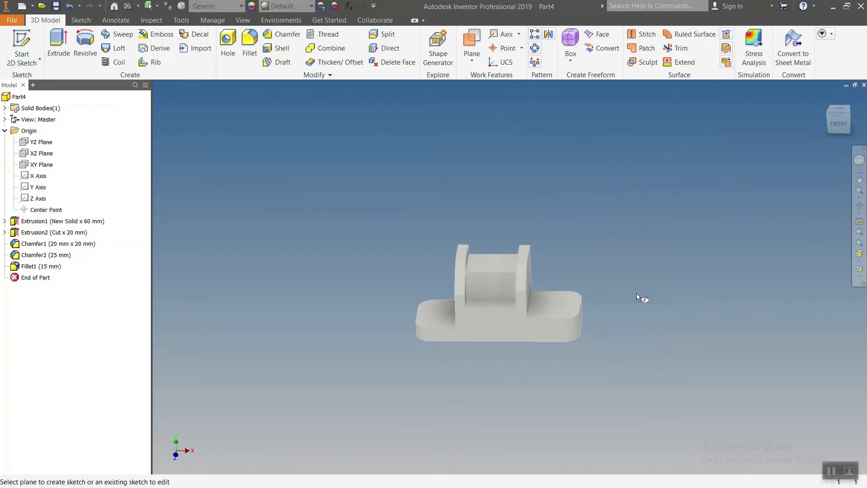
click(553, 302)
click(557, 299)
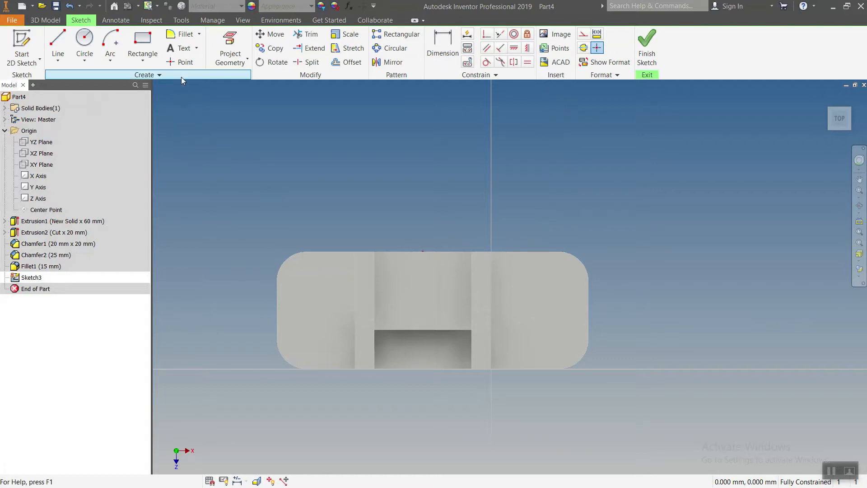
click(180, 63)
Dimension the point 30 mm from the flange's right edge and 30 mm from its front edge
key(d)
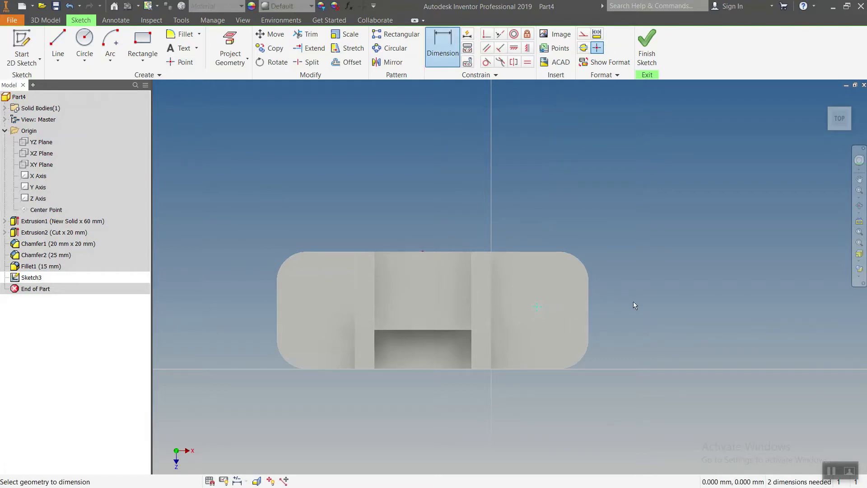
click(590, 304)
click(560, 213)
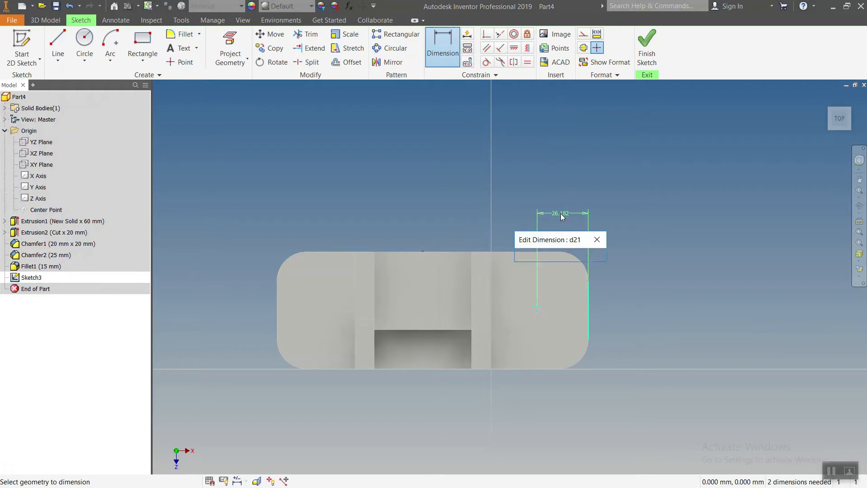
text(30)
key(Return)
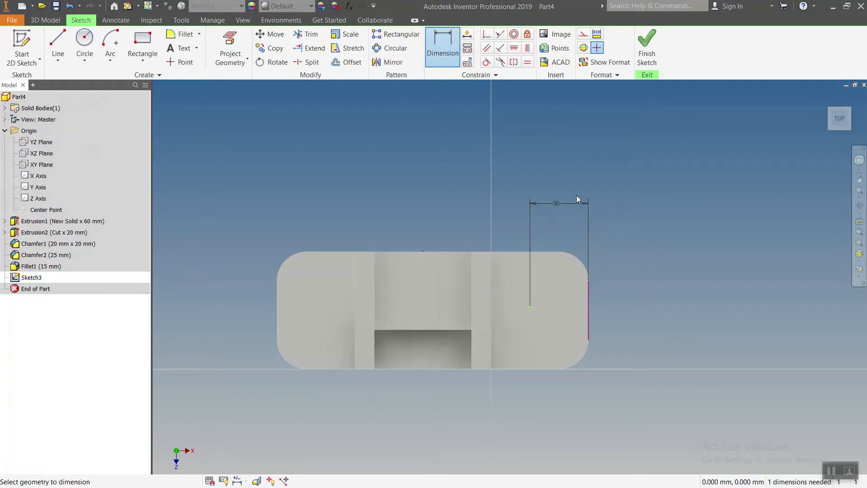
click(534, 370)
click(630, 334)
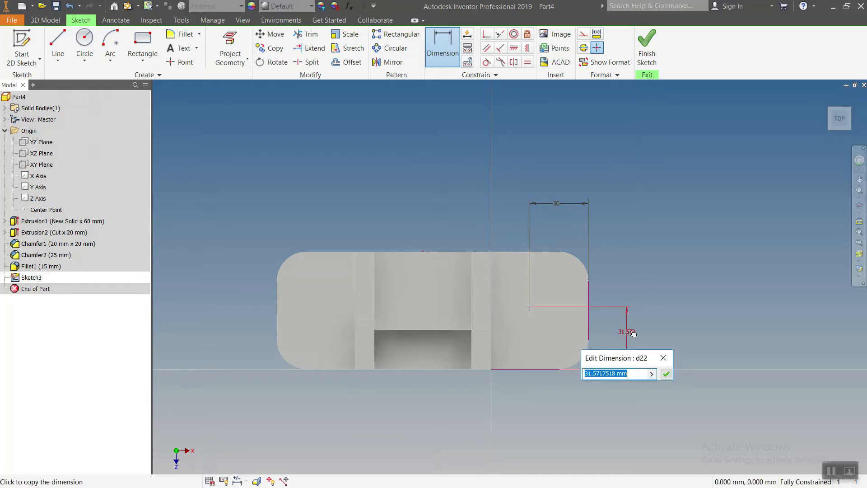
text(30)
key(Return)
key(Escape)
Convert the projected right and front flange edges in the sketch to construction geometry
drag(671, 395, 519, 287)
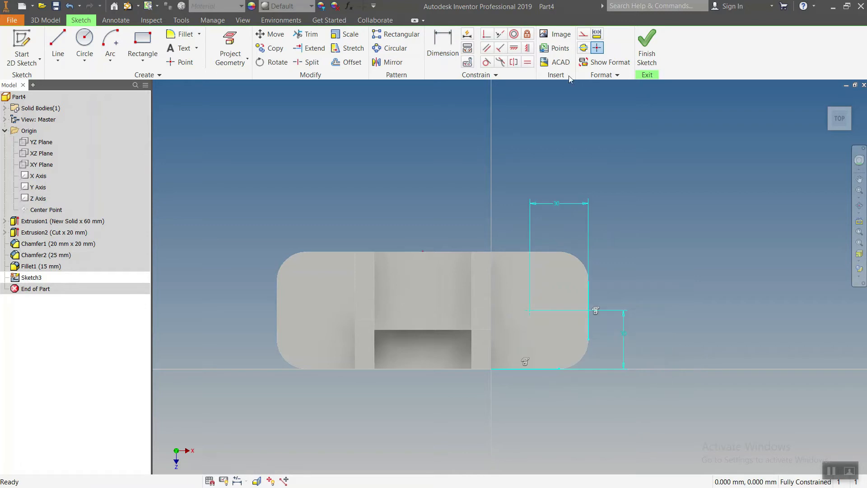
click(583, 38)
click(598, 157)
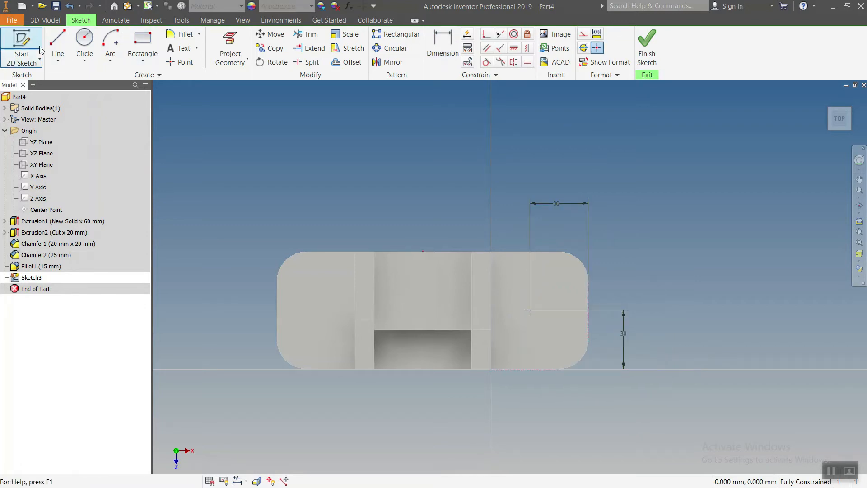
Create a simple through-all hole of 20 mm diameter at the sketched point on the right flange
click(45, 20)
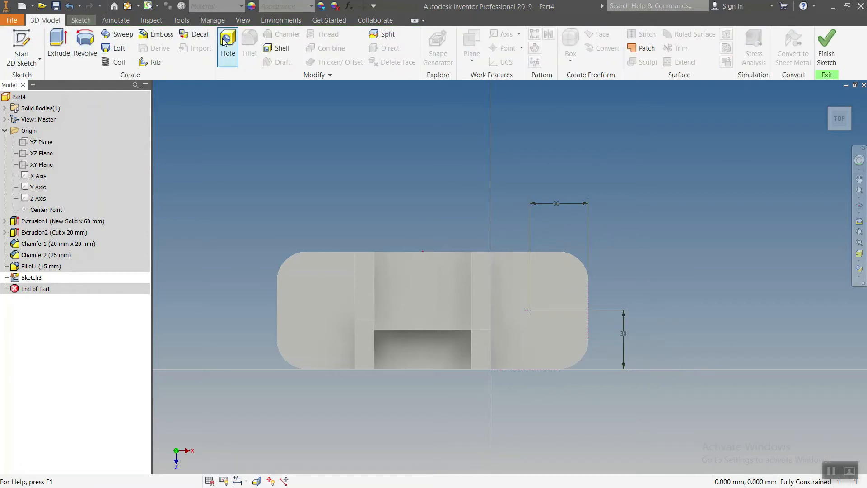
click(224, 53)
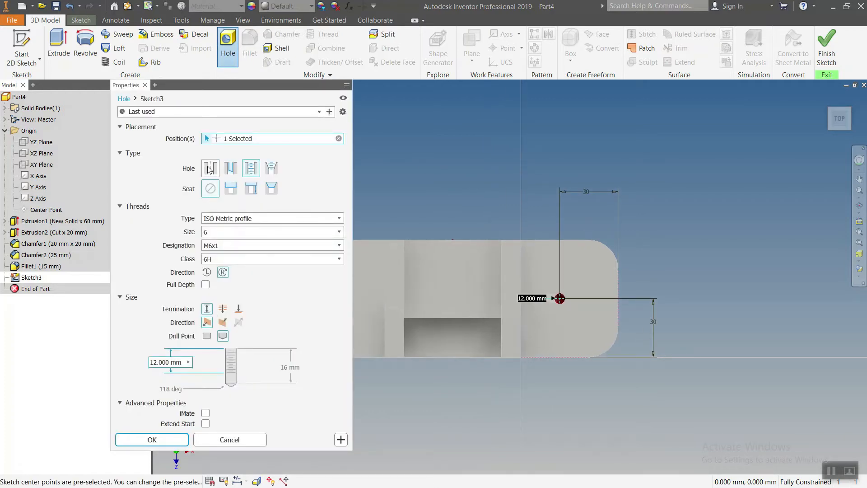
click(210, 169)
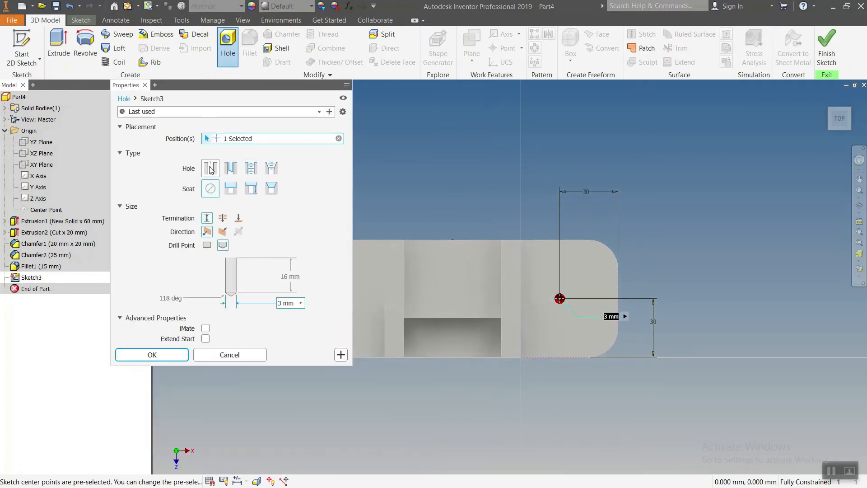
click(221, 218)
click(294, 289)
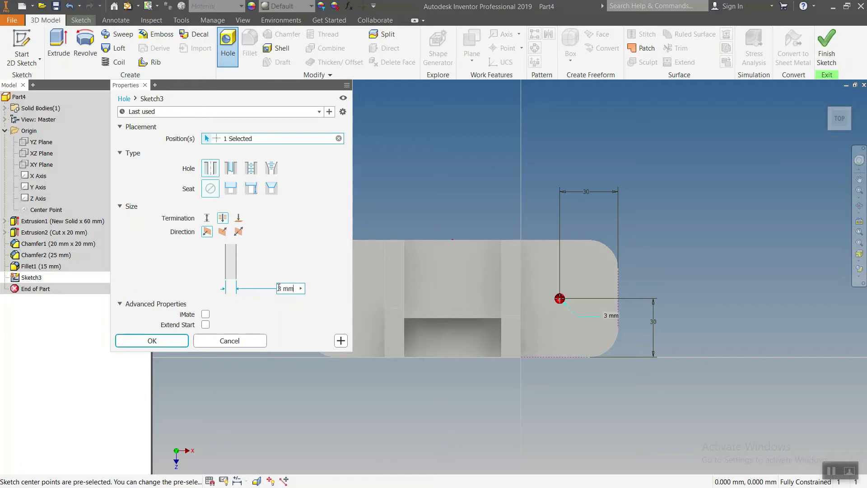
text(20)
click(186, 341)
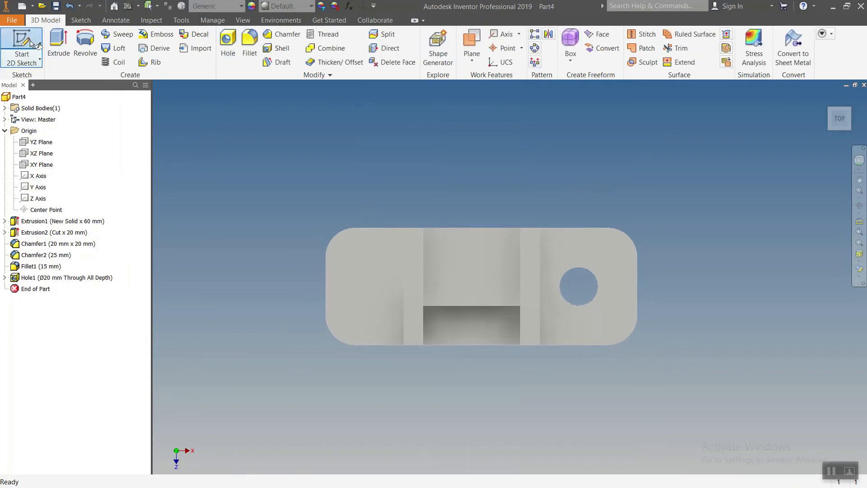
Start a sketch on the left flange's top face and place a point on it
click(32, 43)
click(367, 269)
click(183, 62)
click(402, 335)
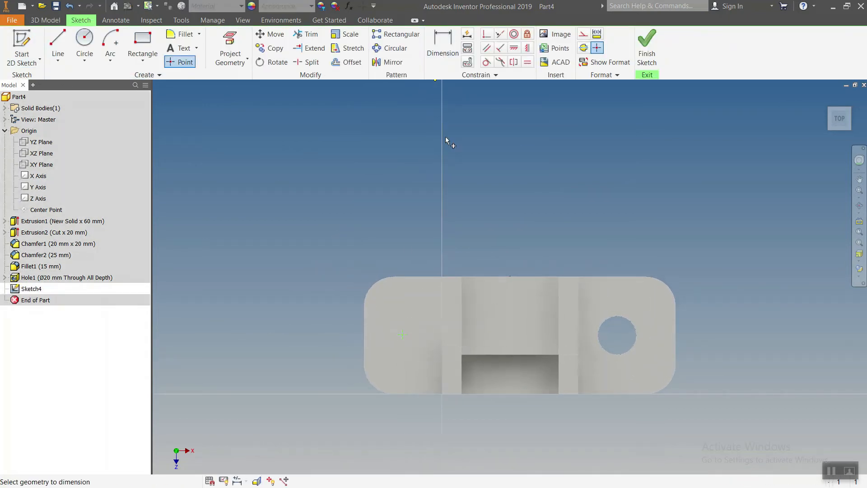
Dimension the point 20 mm from the left flange's back edge and link its distance from the left edge to that dimension, d30
key(d)
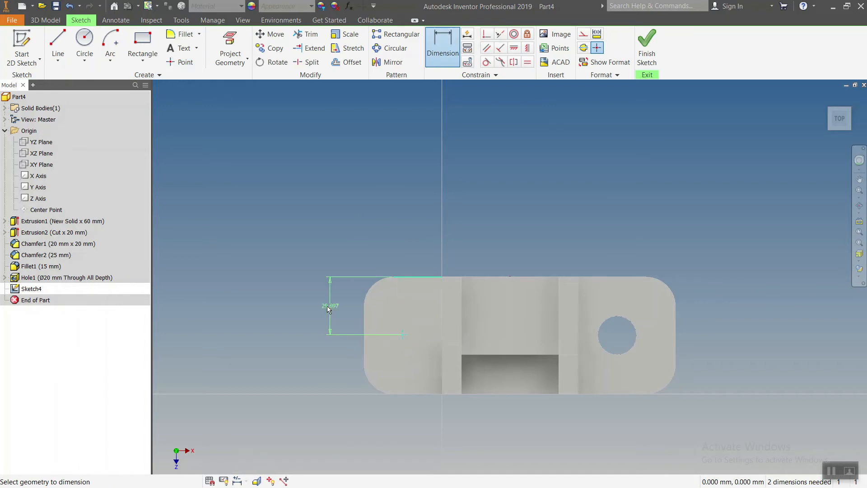
click(326, 305)
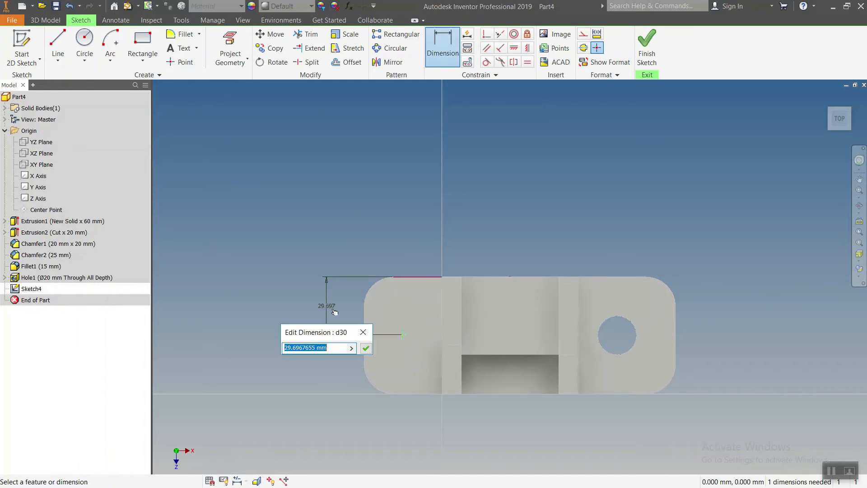
text(20)
key(Return)
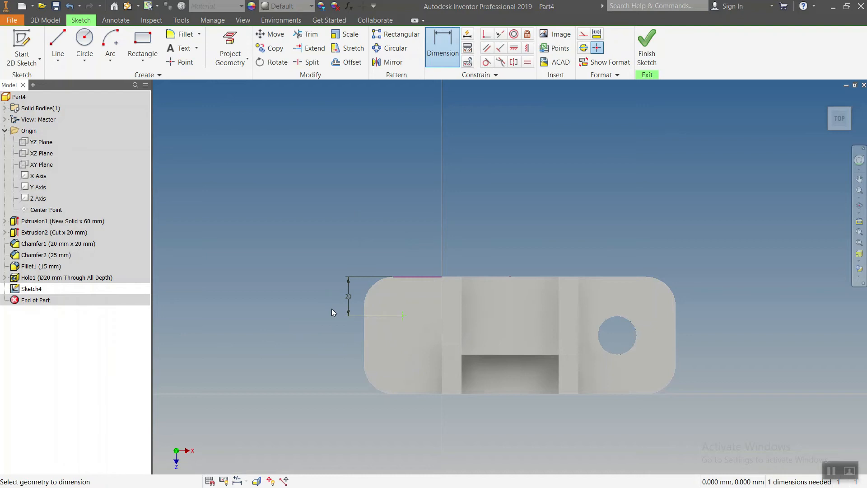
click(364, 341)
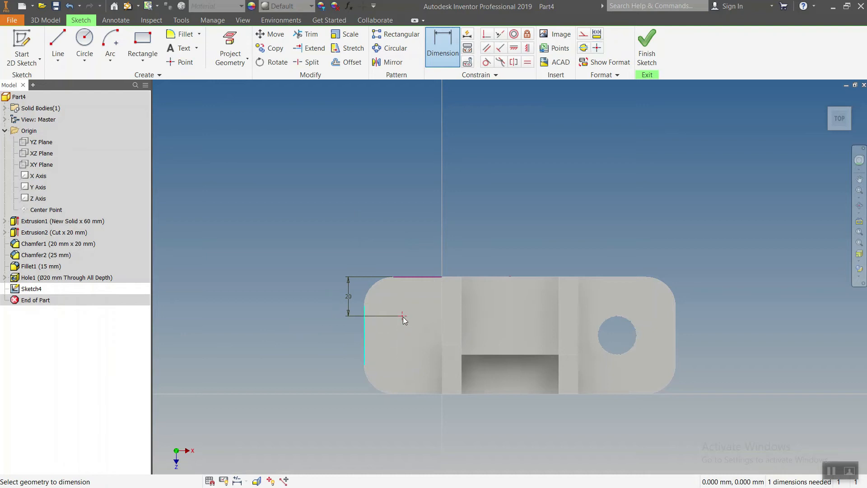
click(405, 245)
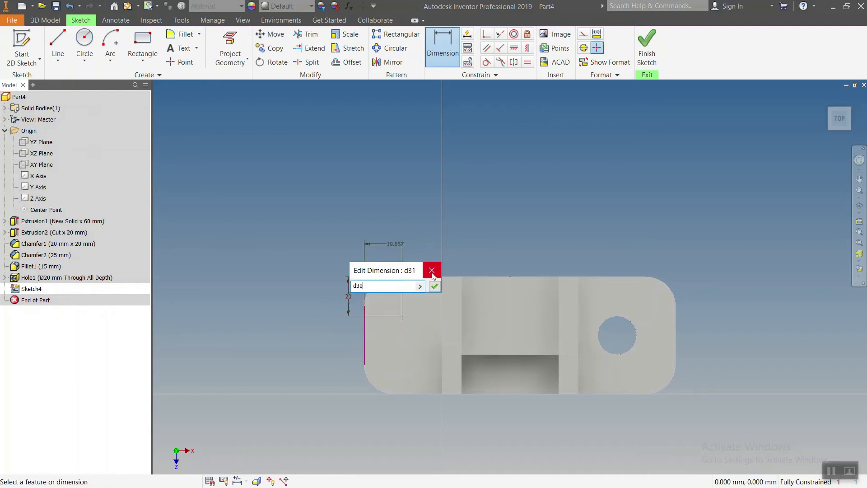
click(433, 285)
Create a simple through-all hole of 20 mm diameter at the sketched point on the left flange
click(50, 20)
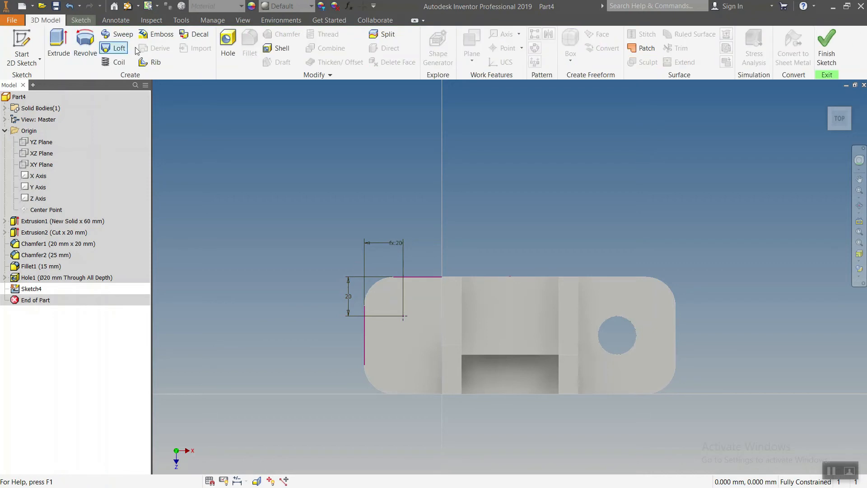
click(226, 42)
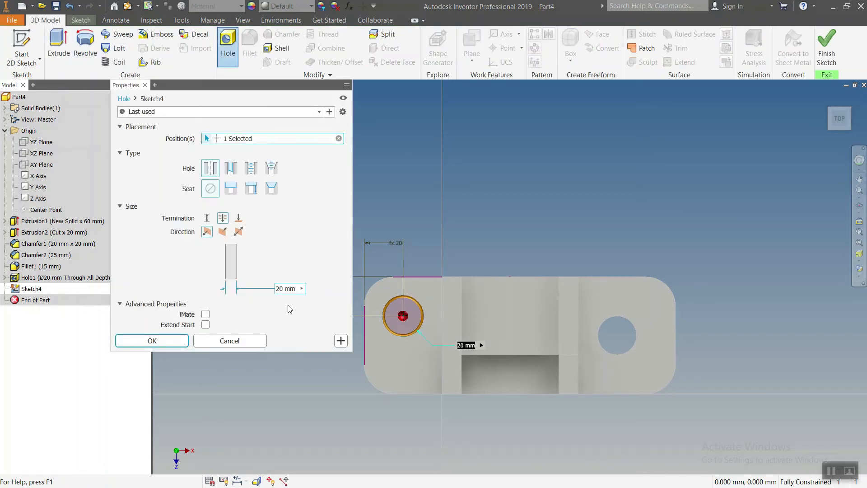
click(131, 341)
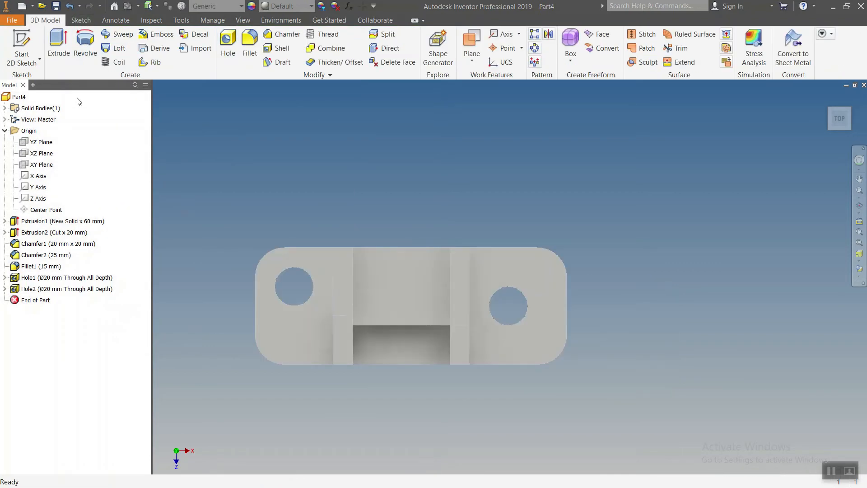
Start a sketch on the upright's top face between the two walls and place a point on it
click(18, 45)
click(416, 283)
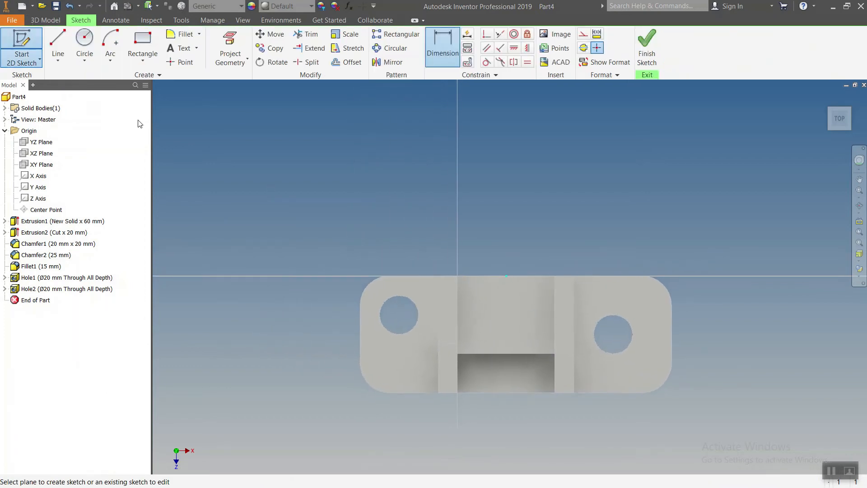
click(180, 62)
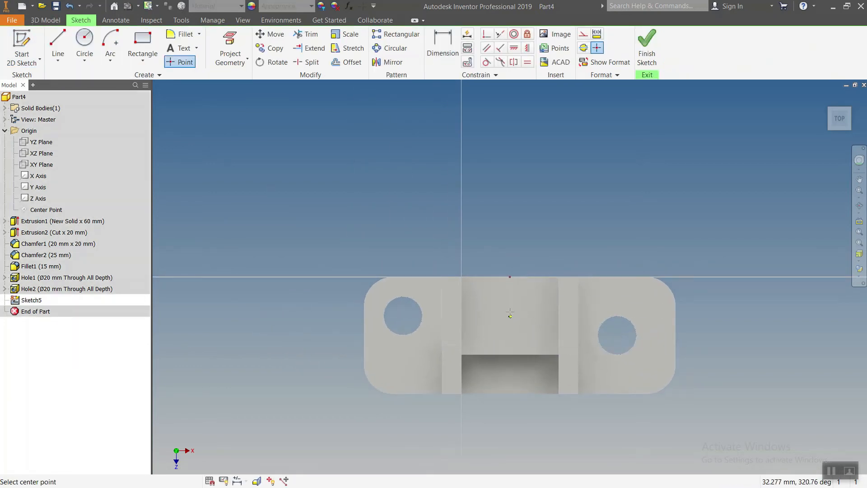
middle_drag(510, 316, 429, 299)
Dimension the point 20 mm from the back edge of the upright's top face
click(441, 49)
middle_drag(487, 253, 504, 251)
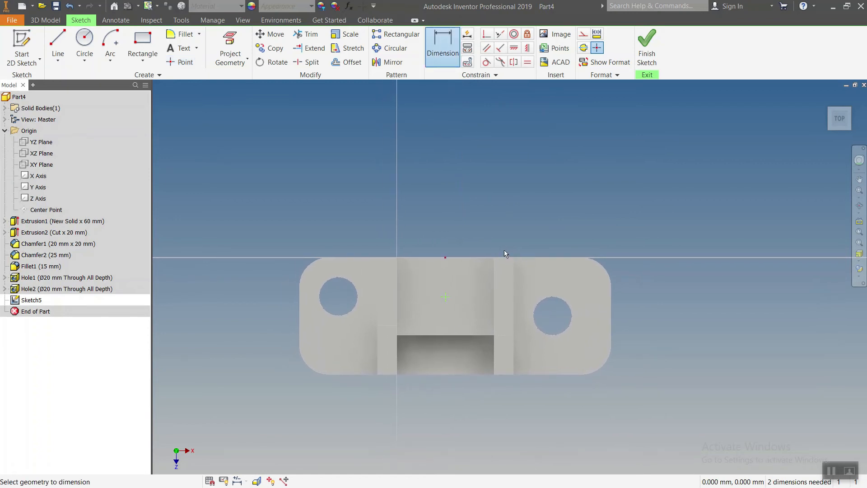
click(460, 257)
click(422, 227)
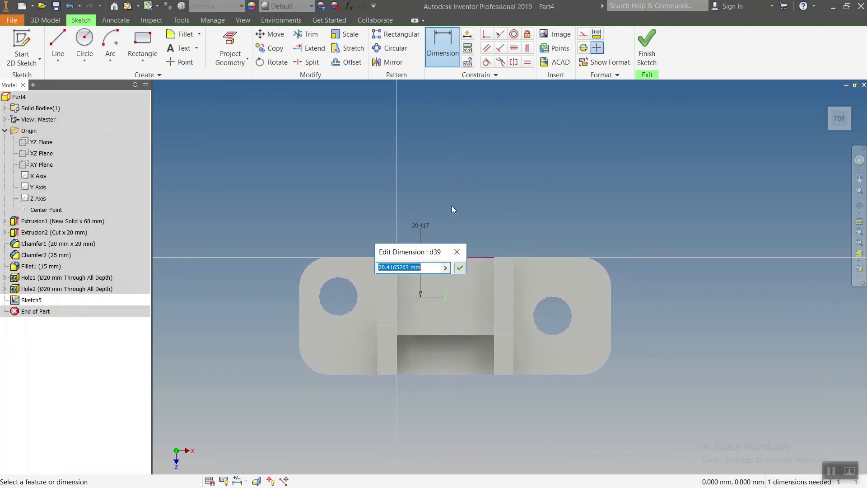
text(20)
key(Return)
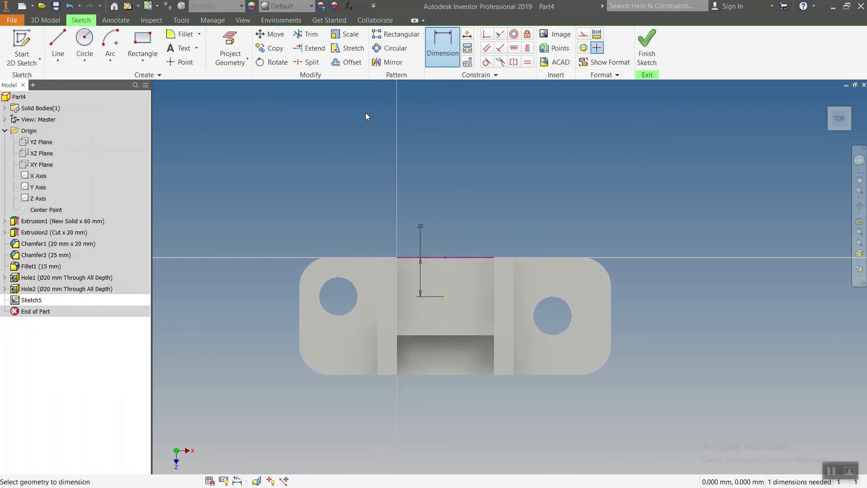
Align the point with the midpoint of the upright's back edge using a vertical constraint
click(527, 48)
click(445, 296)
click(445, 257)
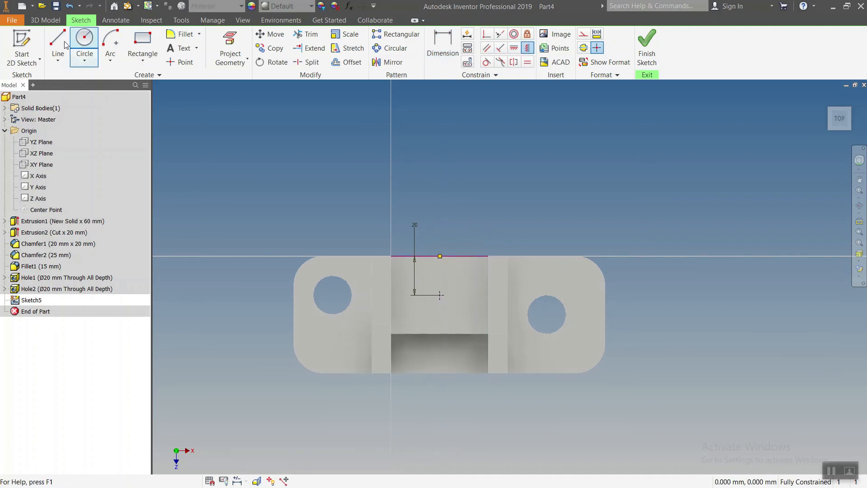
Set up a simple through-all hole of 10 mm diameter at the sketched point on the upright
click(44, 21)
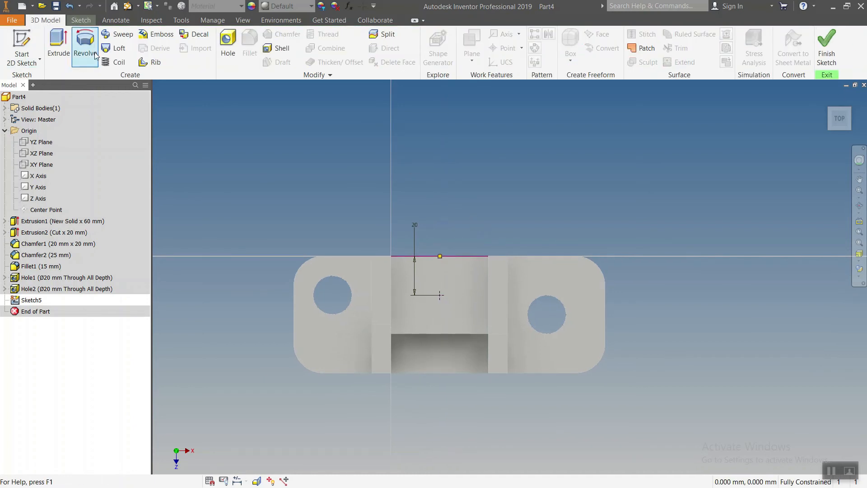
click(235, 47)
click(294, 289)
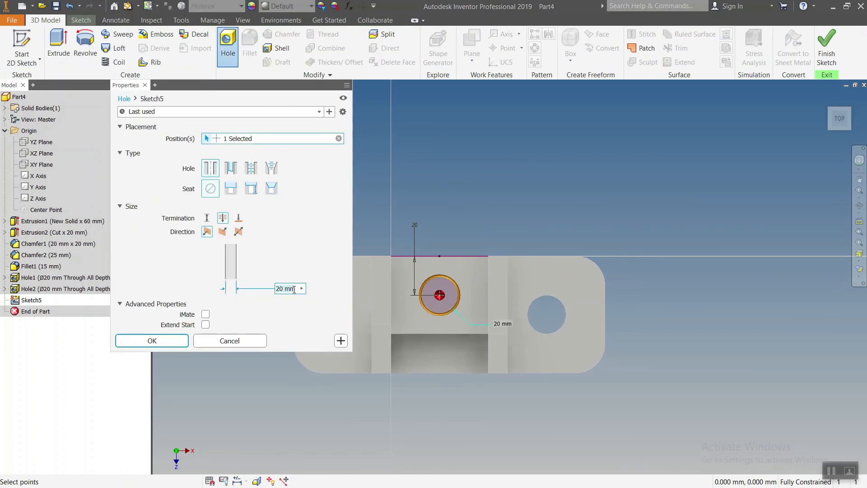
text(1)
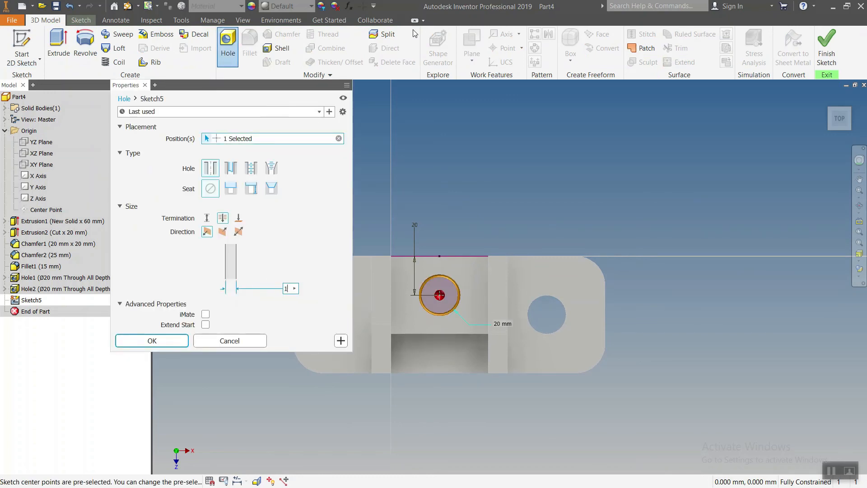
text(0)
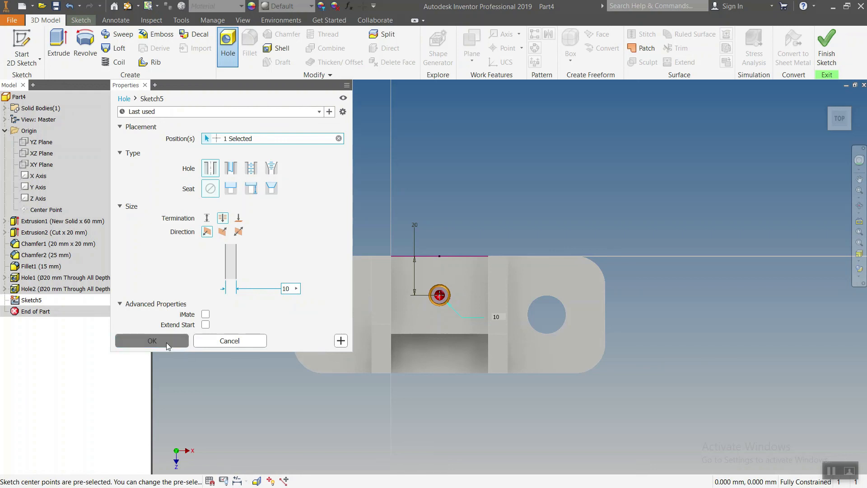